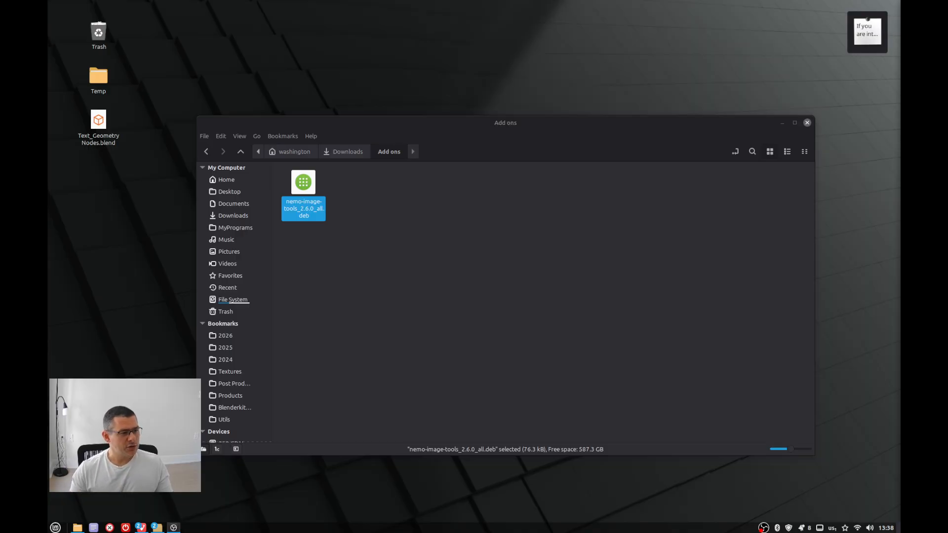
pyautogui.click(223, 267)
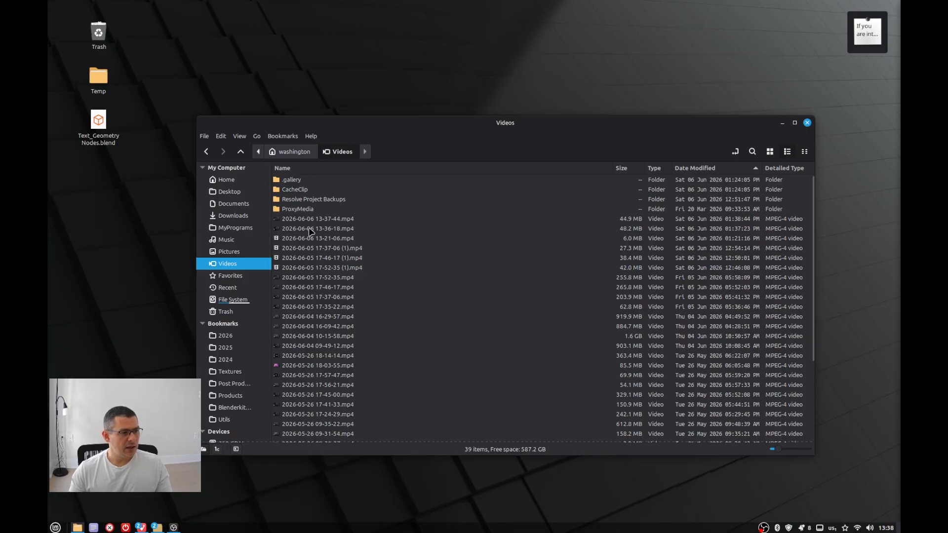
pyautogui.click(329, 214)
pyautogui.click(335, 221)
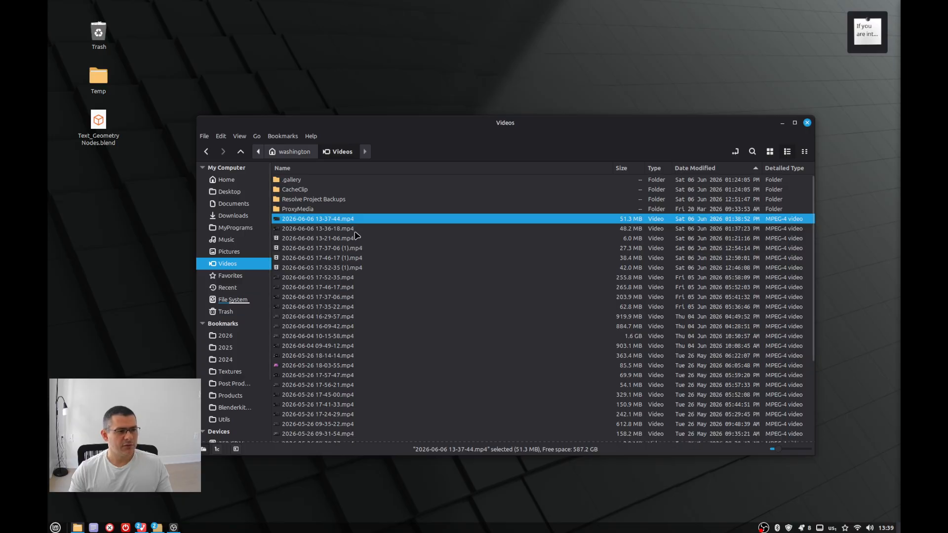
# - Launch DaVinci Resolve and create a new local project with the default name
pyautogui.moveTo(49, 354)
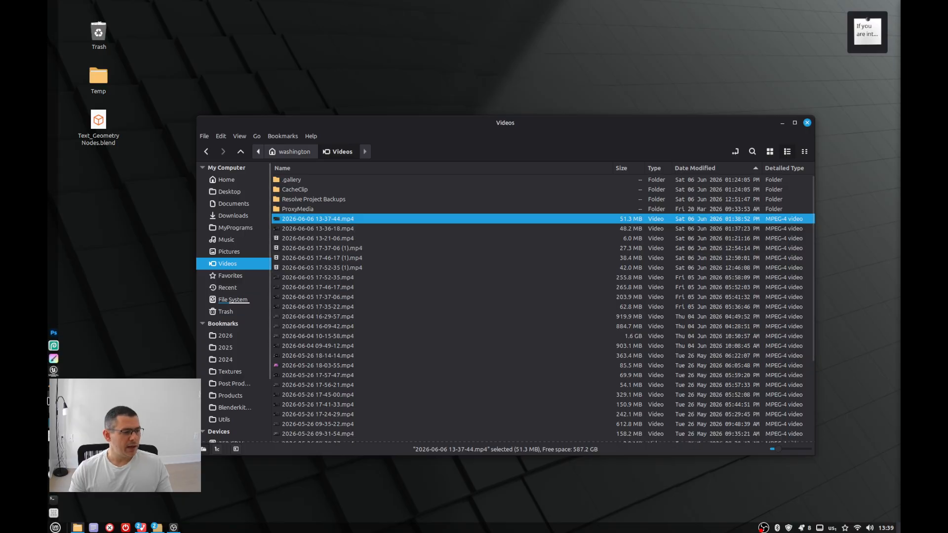
pyautogui.click(54, 397)
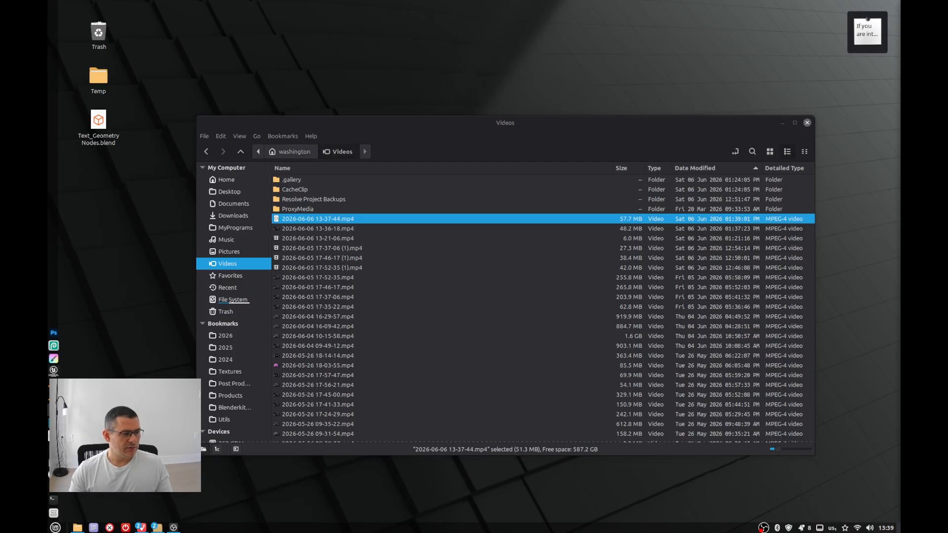
pyautogui.moveTo(506, 122); pyautogui.dragTo(536, 130)
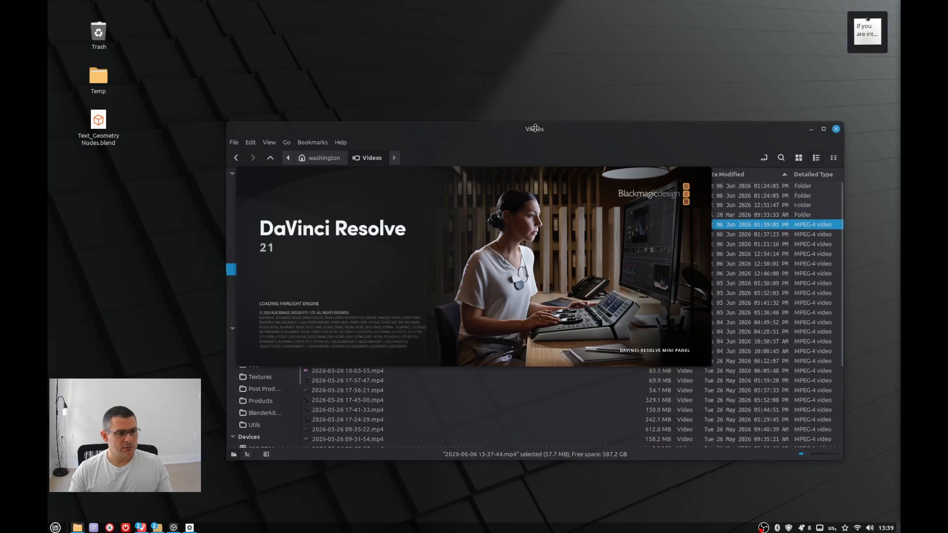
pyautogui.moveTo(621, 125); pyautogui.dragTo(619, 85)
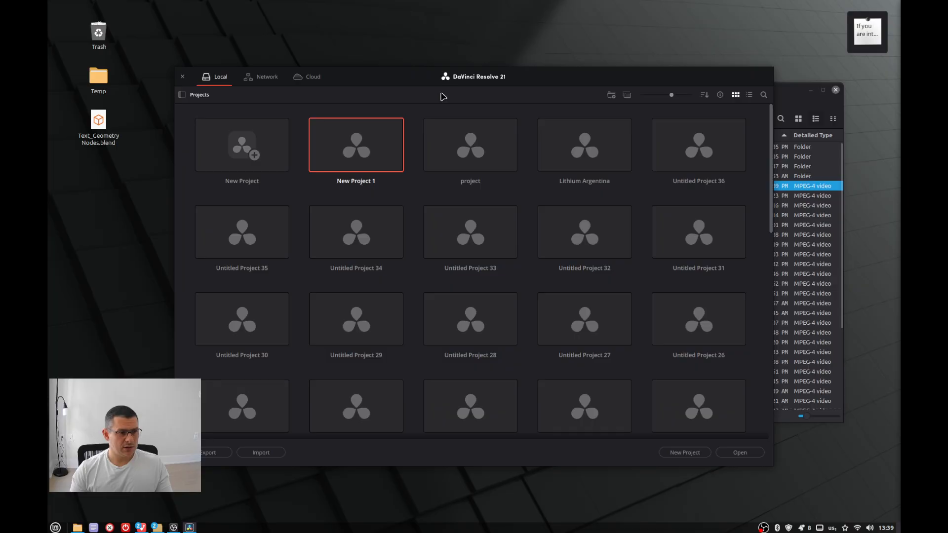
pyautogui.doubleClick(257, 150)
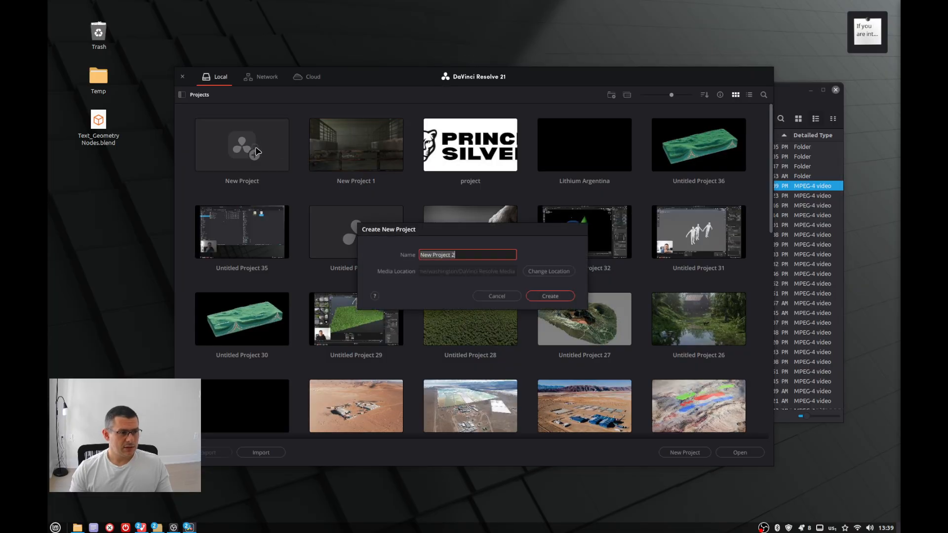
pyautogui.click(552, 296)
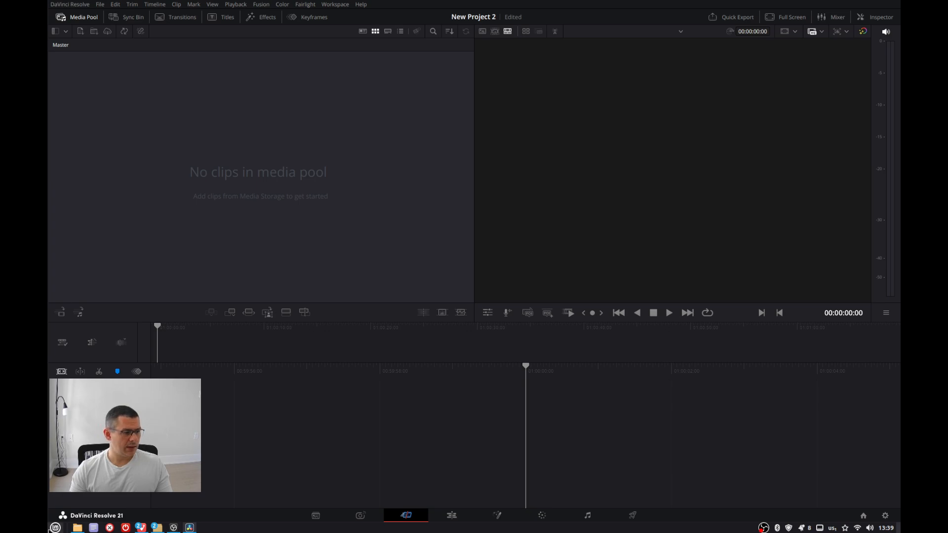
pyautogui.click(78, 527)
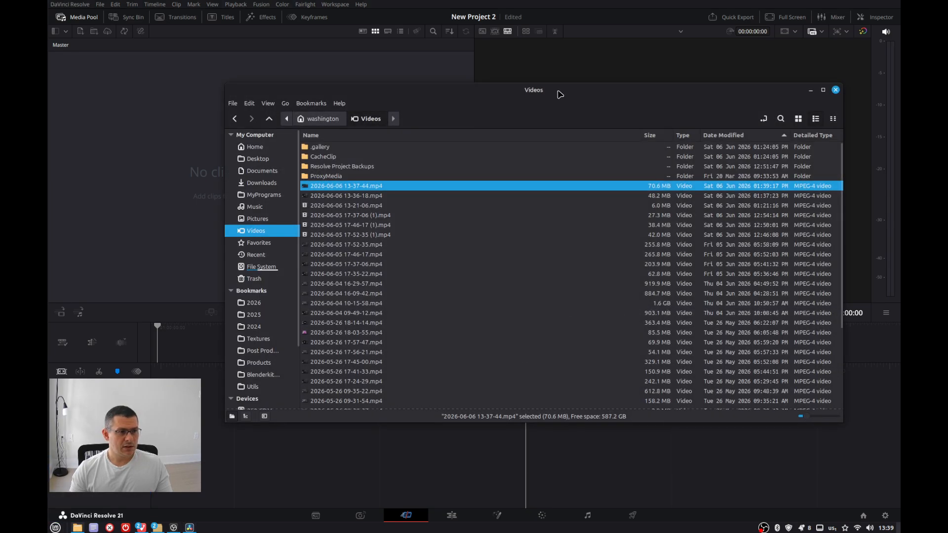
pyautogui.moveTo(549, 89); pyautogui.dragTo(825, 157)
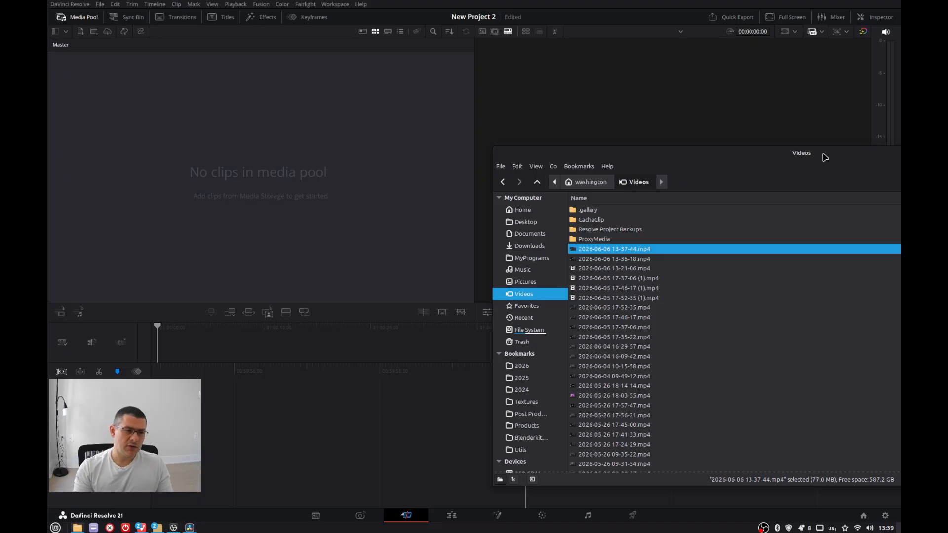
pyautogui.click(451, 515)
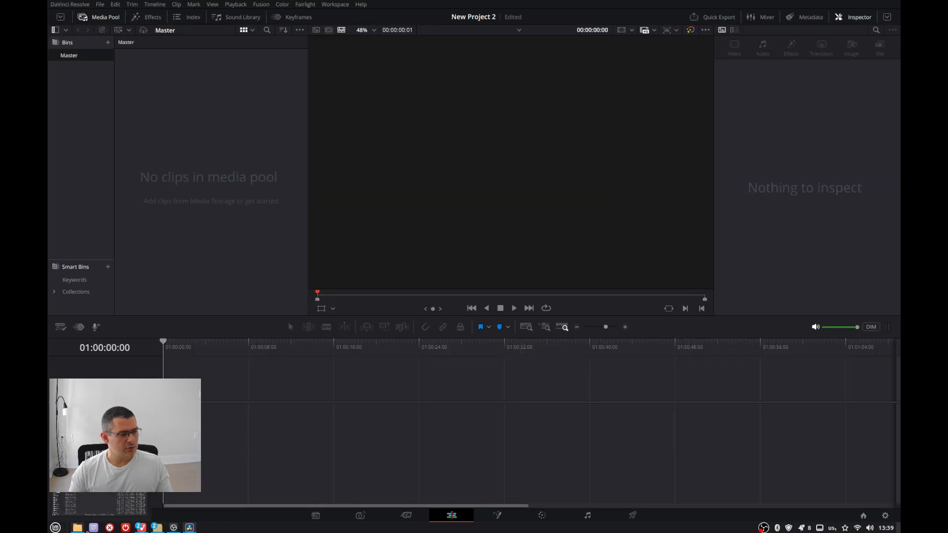
pyautogui.click(77, 527)
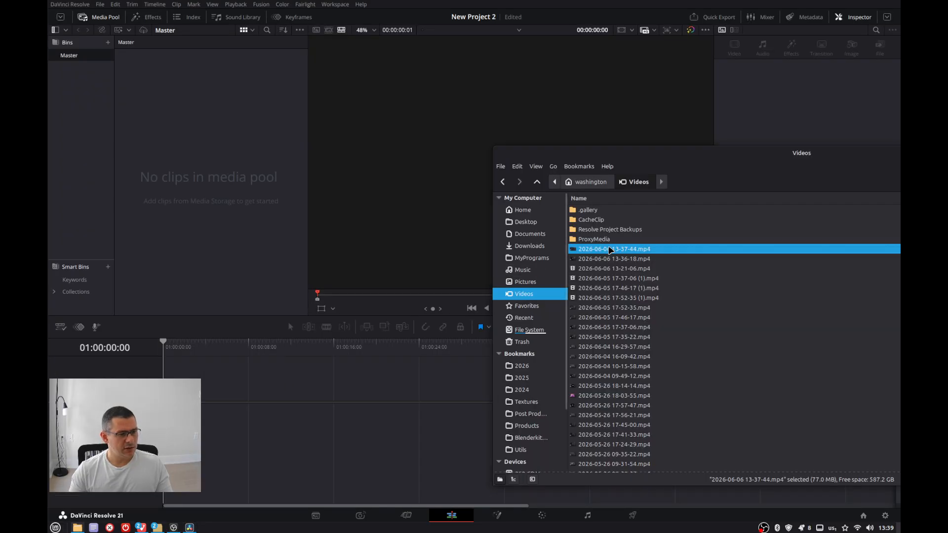
pyautogui.moveTo(298, 325); pyautogui.dragTo(211, 349)
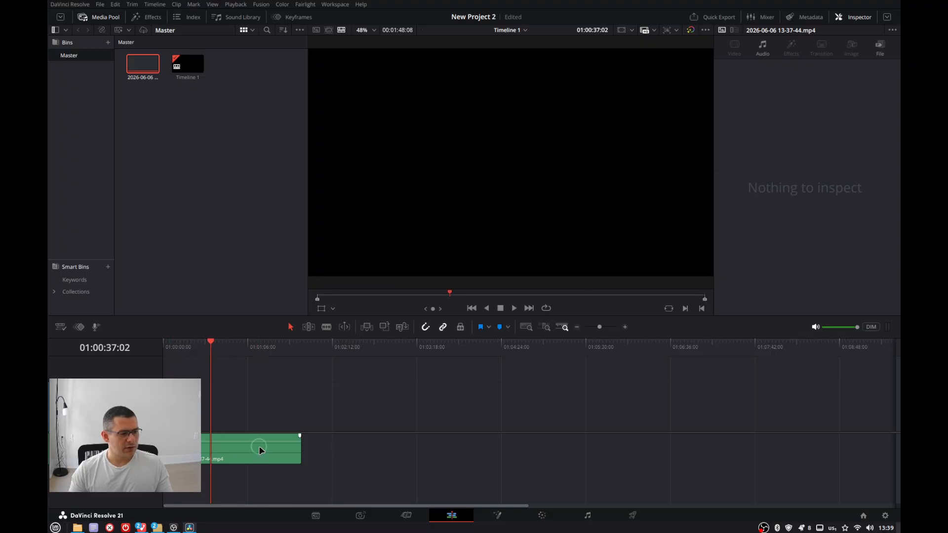
pyautogui.click(261, 450)
pyautogui.press('Delete')
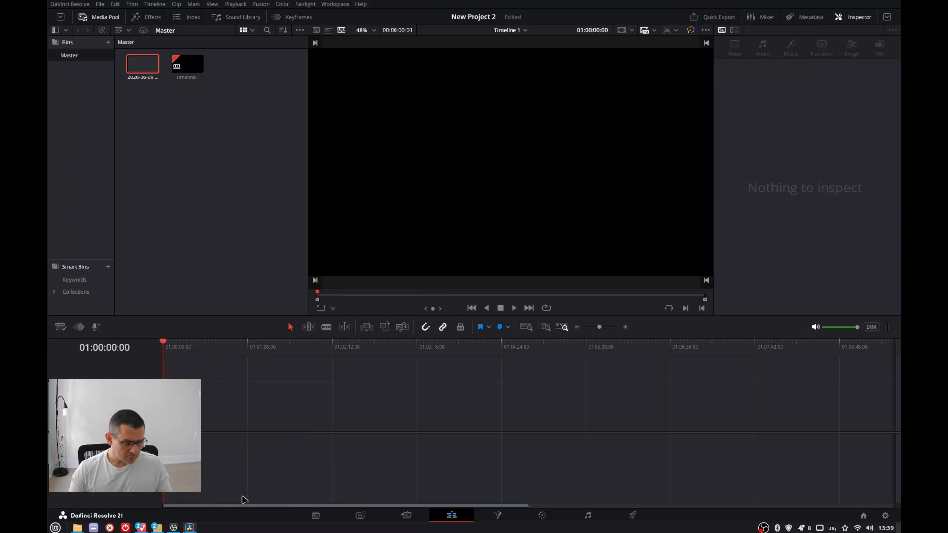
pyautogui.click(79, 527)
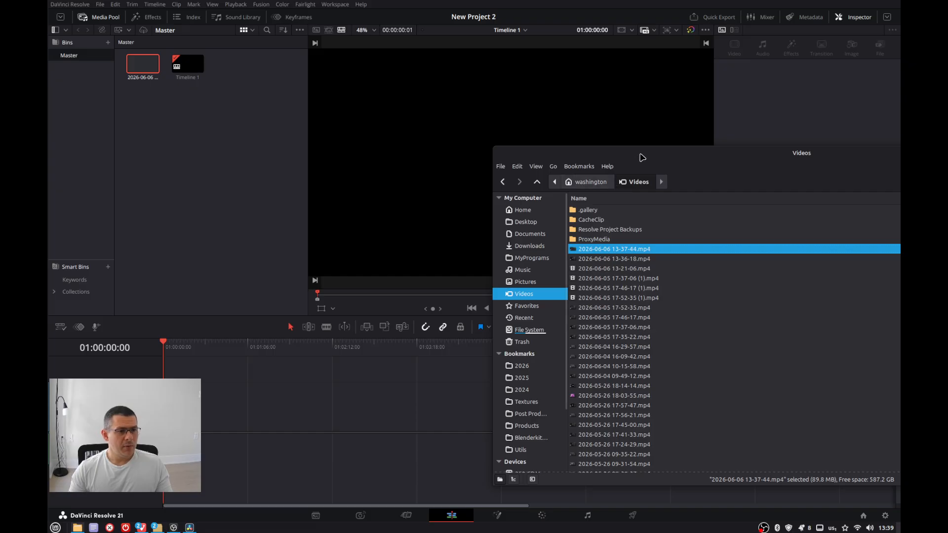
pyautogui.moveTo(583, 146); pyautogui.dragTo(306, 4)
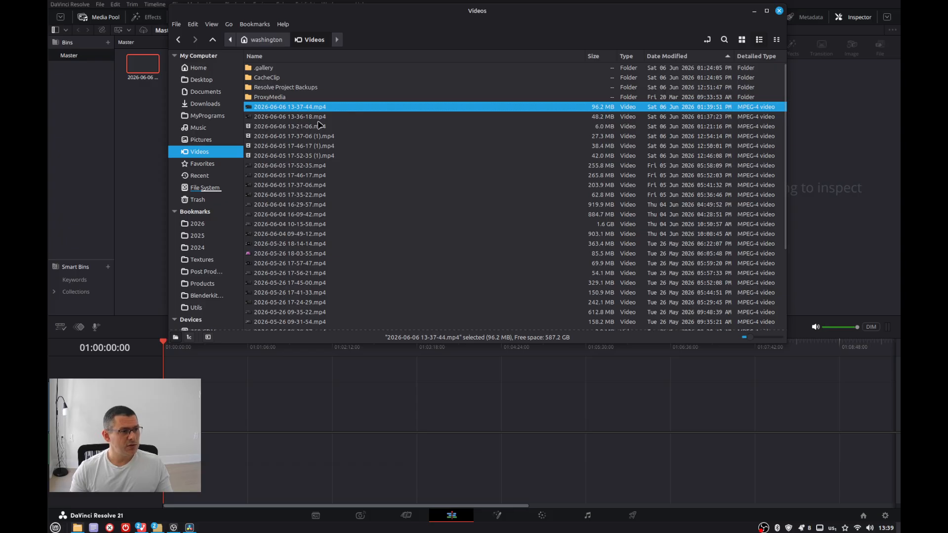
pyautogui.click(297, 117)
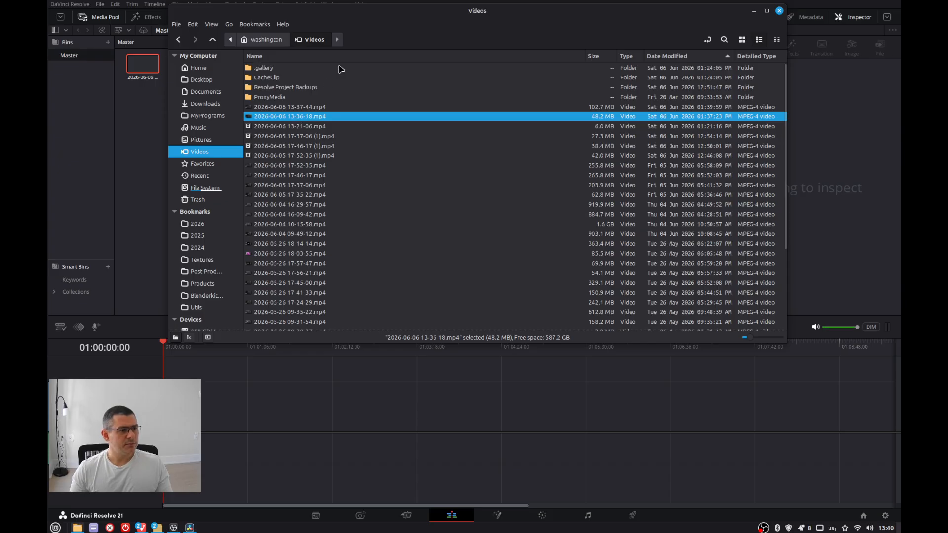
pyautogui.moveTo(428, 10); pyautogui.dragTo(453, 35)
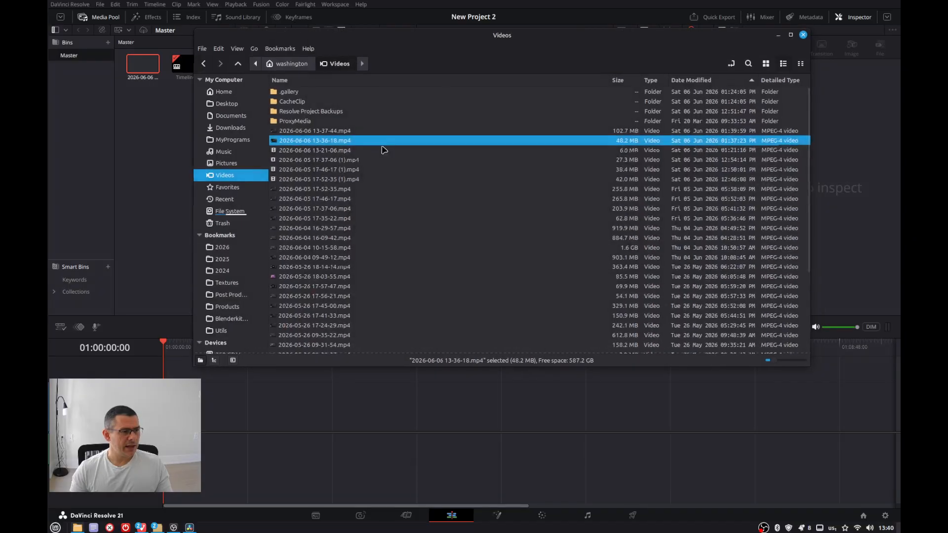
pyautogui.click(356, 155)
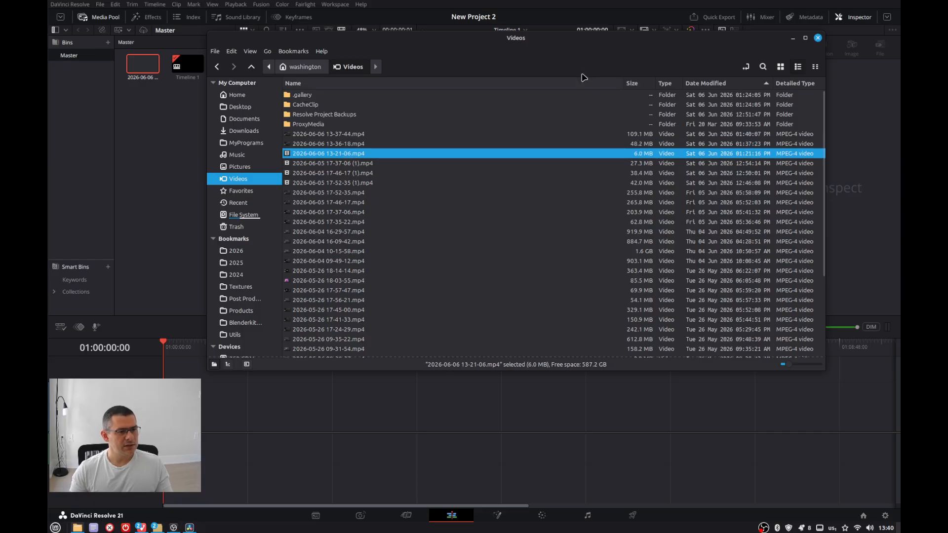
pyautogui.moveTo(582, 47); pyautogui.dragTo(687, 49)
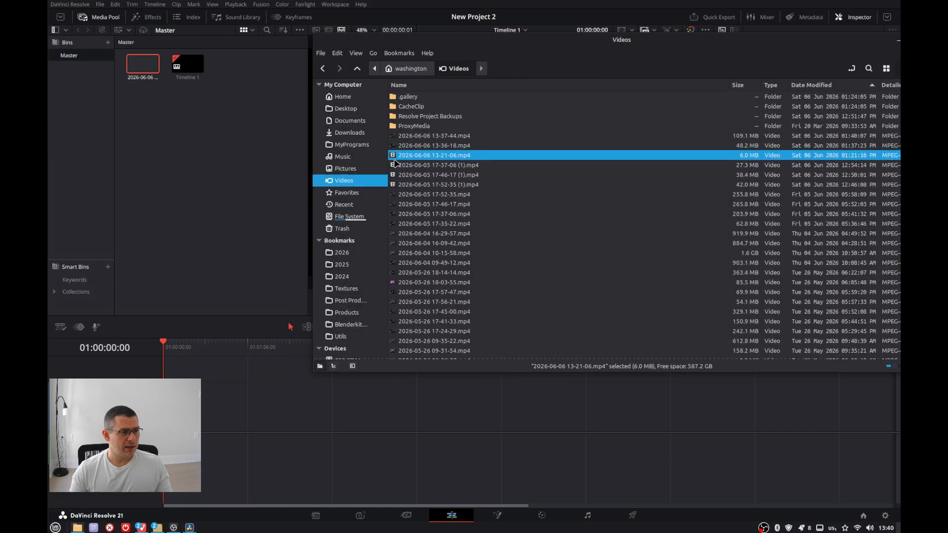
pyautogui.moveTo(476, 154); pyautogui.dragTo(171, 447)
pyautogui.click(170, 444)
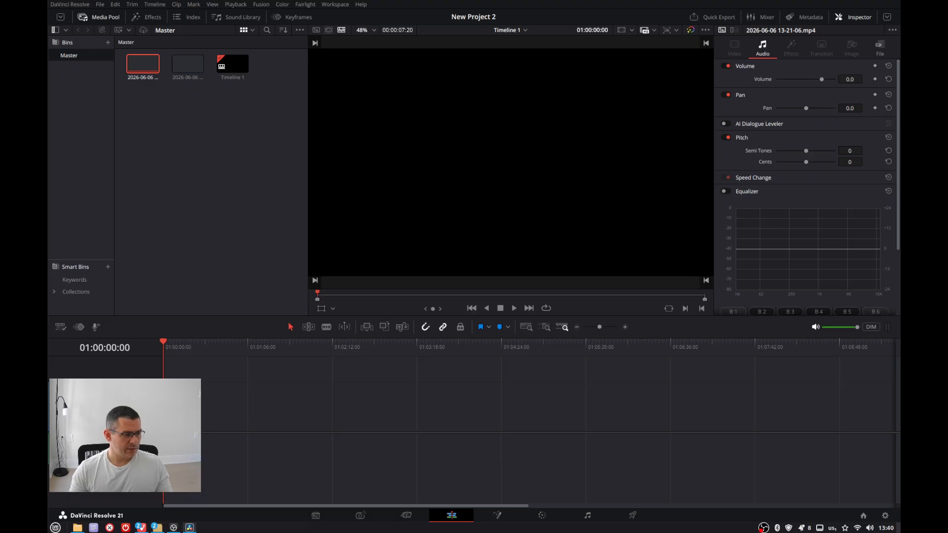
pyautogui.press('Delete')
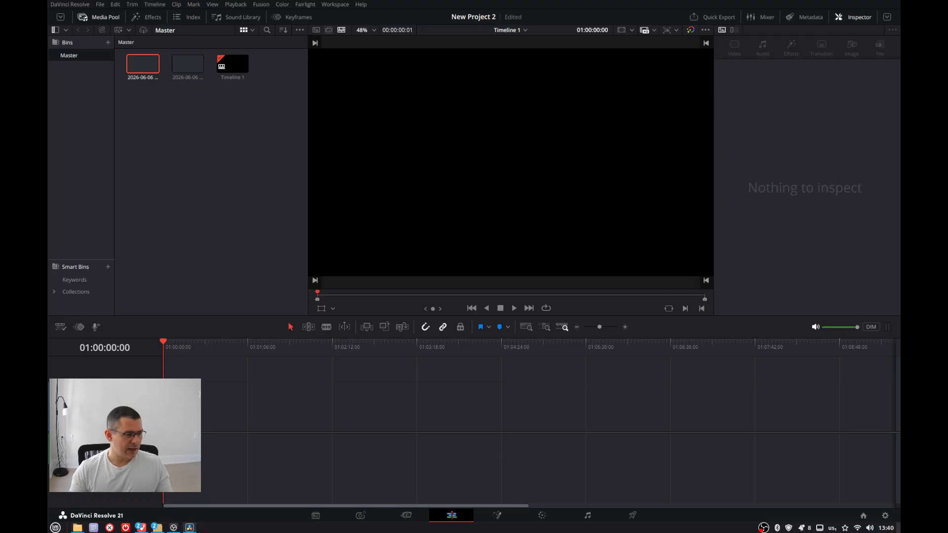
pyautogui.click(77, 527)
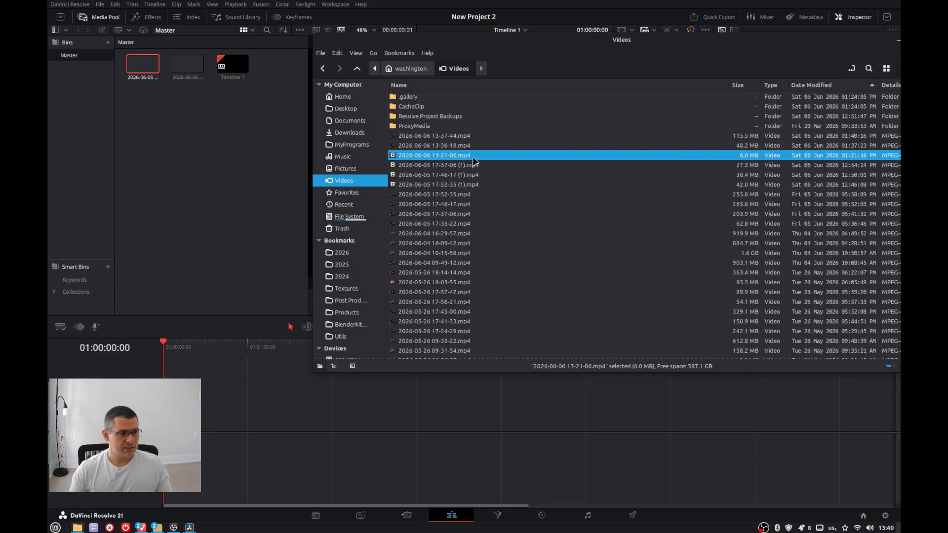
pyautogui.rightClick(474, 160)
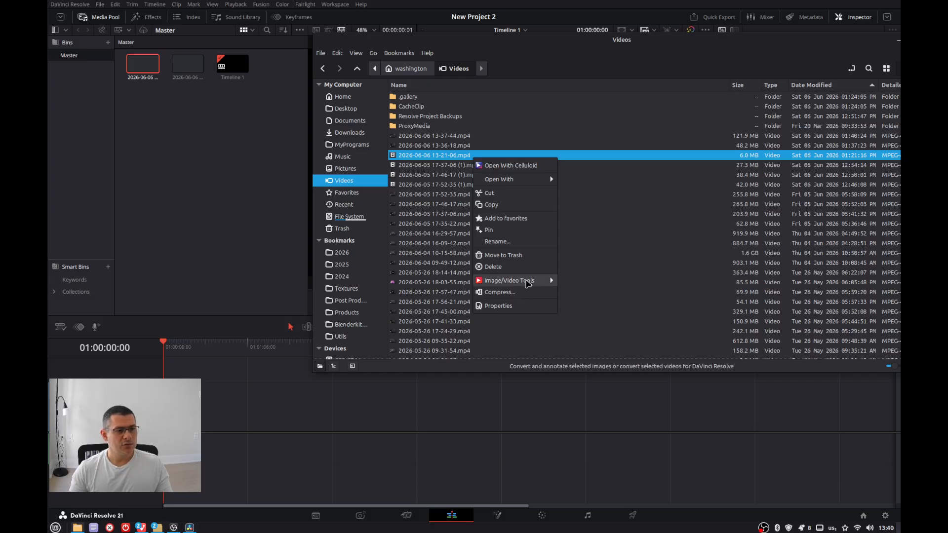
pyautogui.moveTo(525, 286)
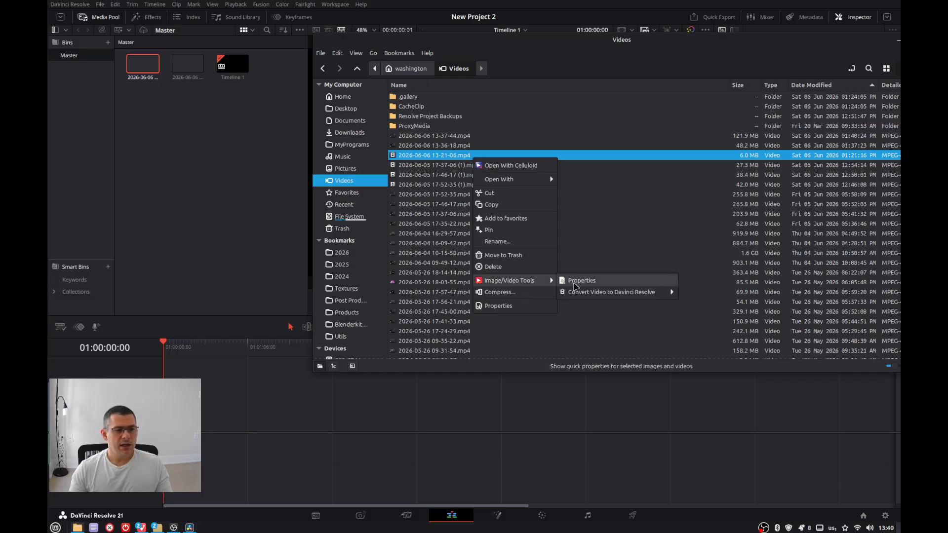
pyautogui.click(575, 282)
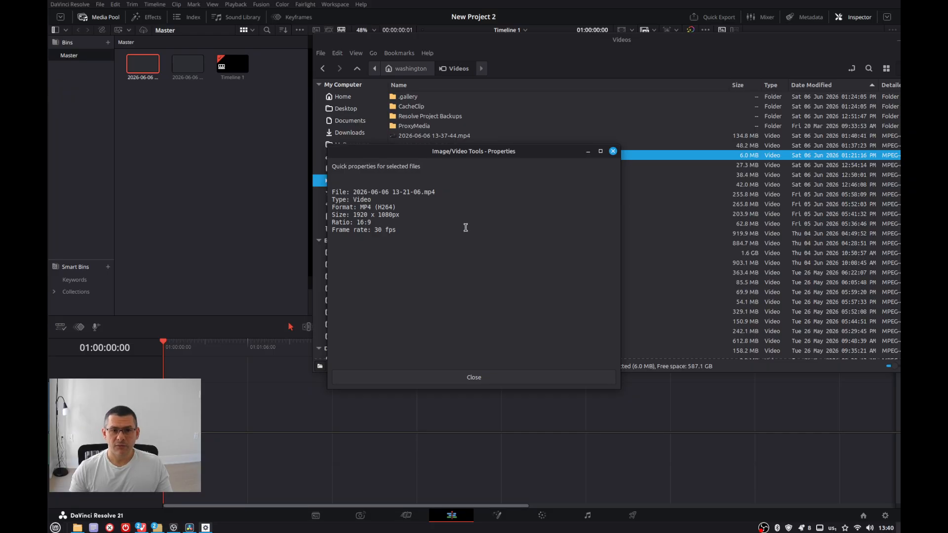
pyautogui.moveTo(504, 152); pyautogui.dragTo(763, 178)
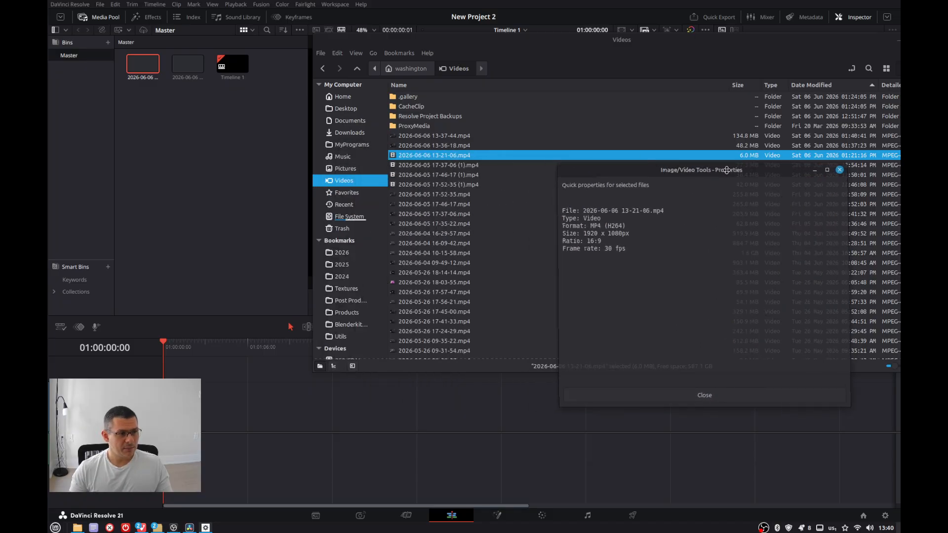
pyautogui.click(449, 159)
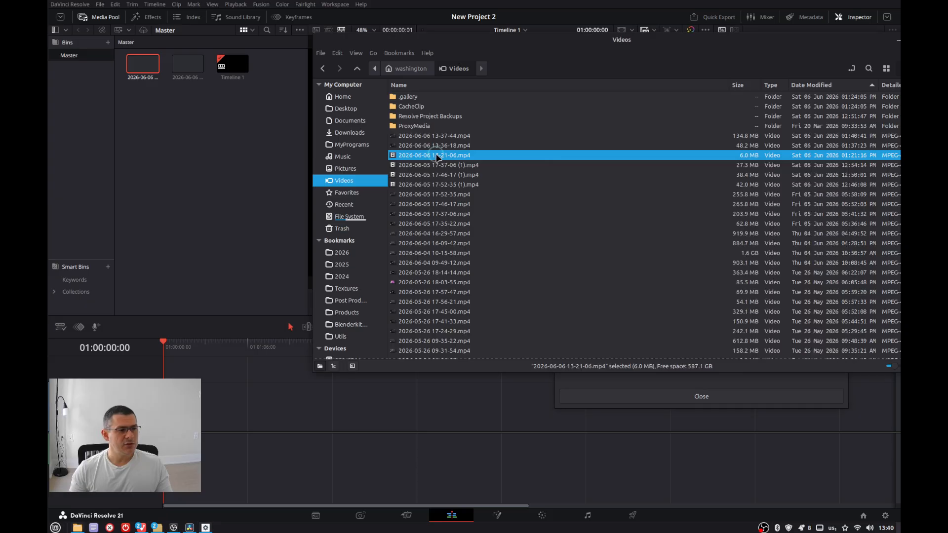
pyautogui.rightClick(448, 159)
pyautogui.click(455, 303)
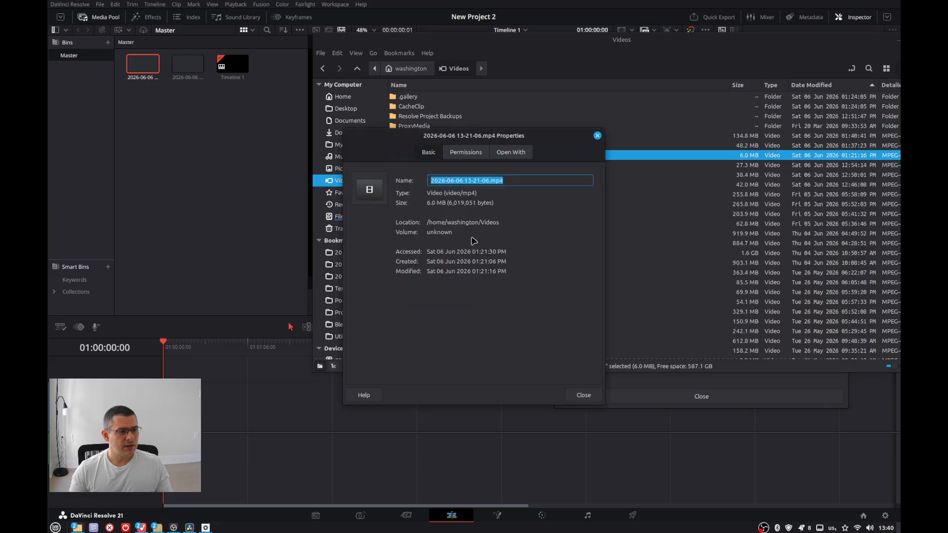
pyautogui.click(465, 153)
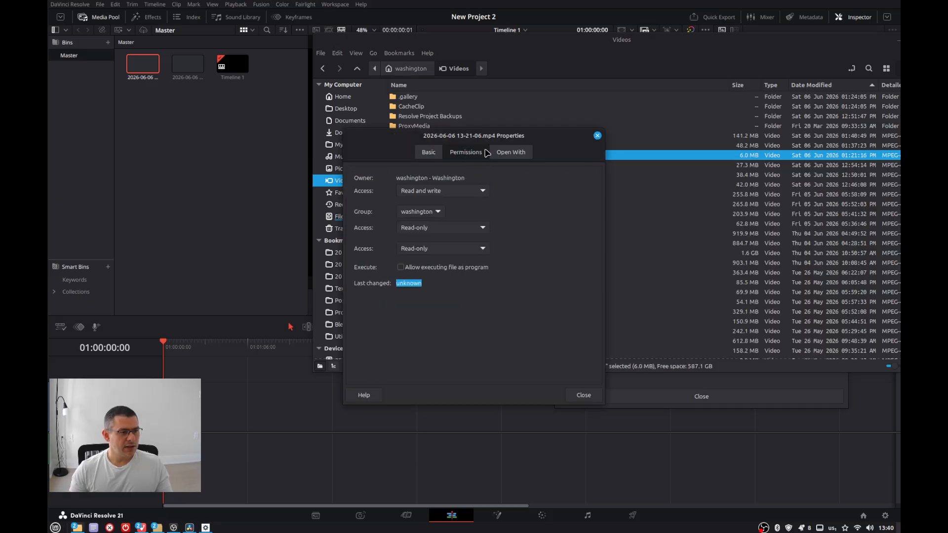
pyautogui.click(510, 152)
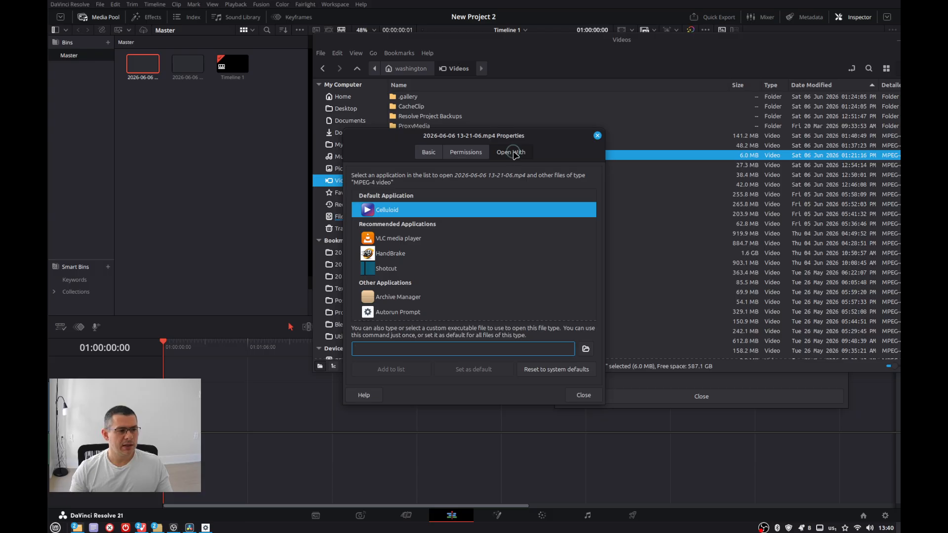
pyautogui.click(598, 135)
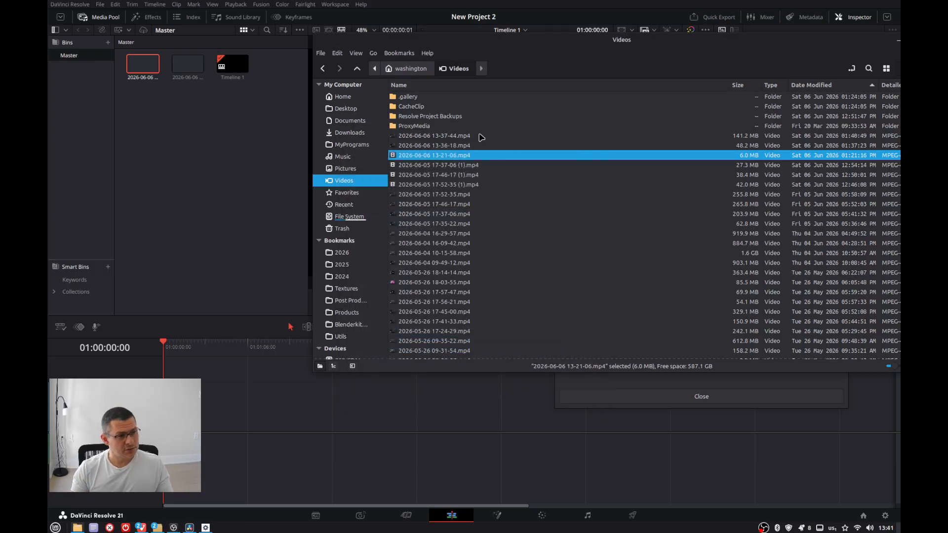
pyautogui.rightClick(417, 156)
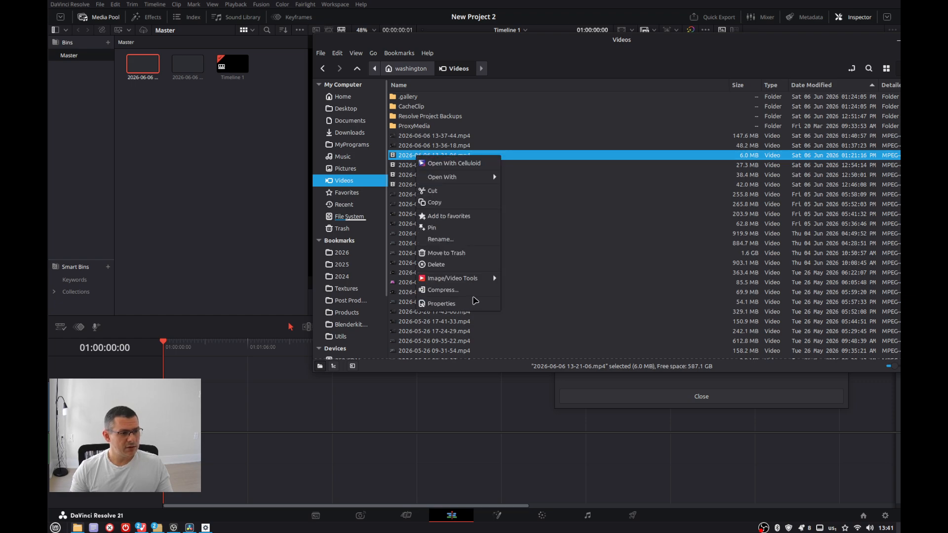
pyautogui.moveTo(489, 278)
pyautogui.click(518, 277)
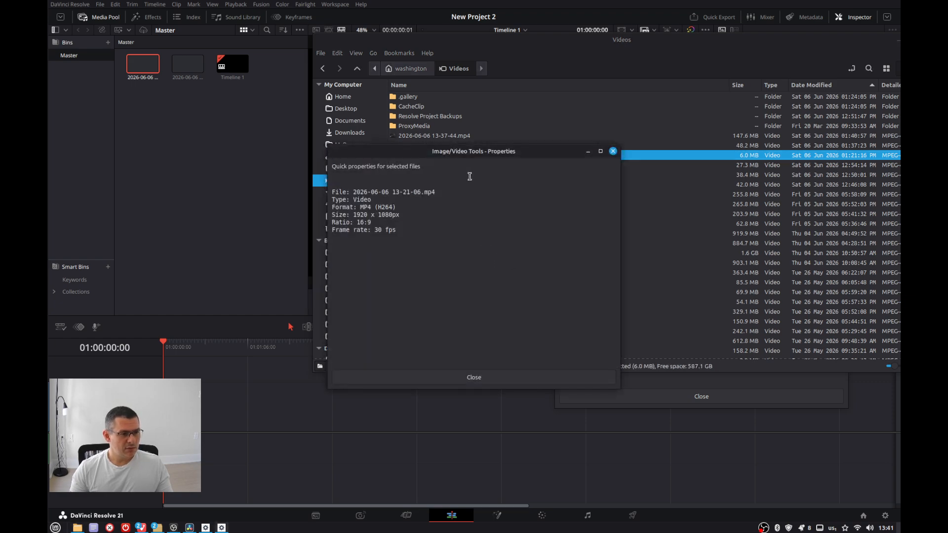
pyautogui.click(613, 151)
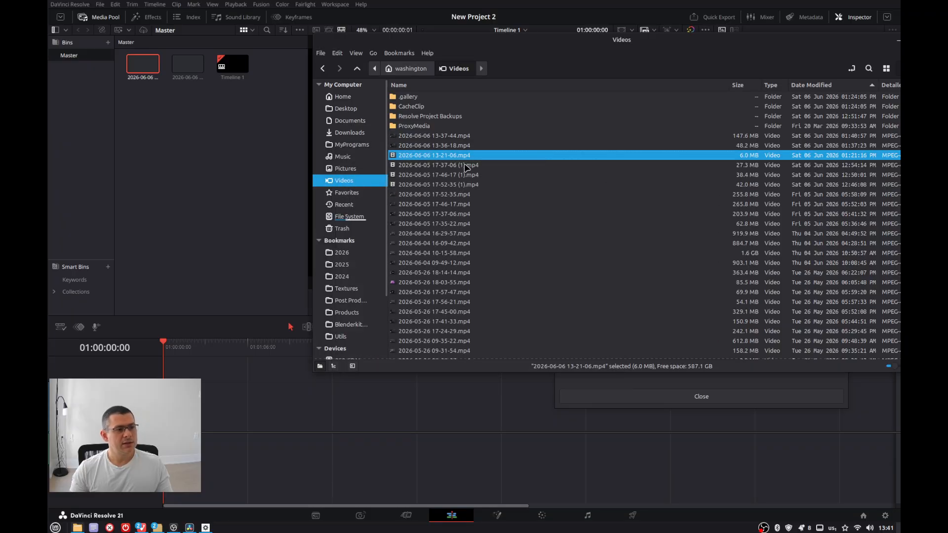
pyautogui.rightClick(465, 155)
pyautogui.moveTo(519, 278)
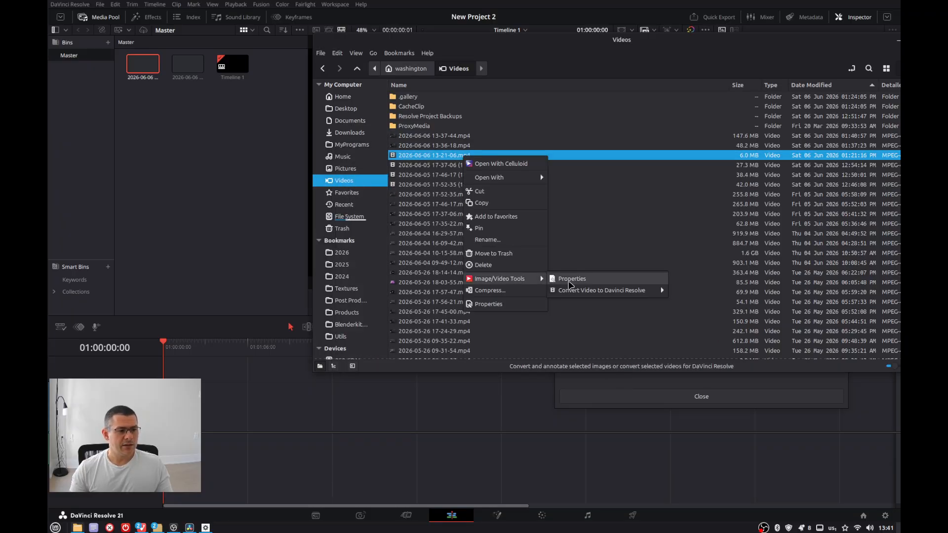
pyautogui.moveTo(582, 291)
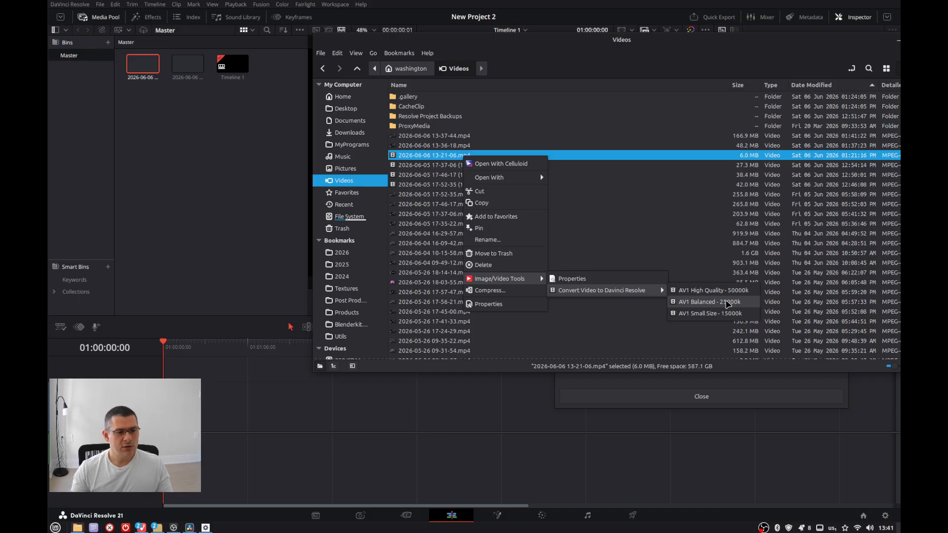
pyautogui.click(728, 302)
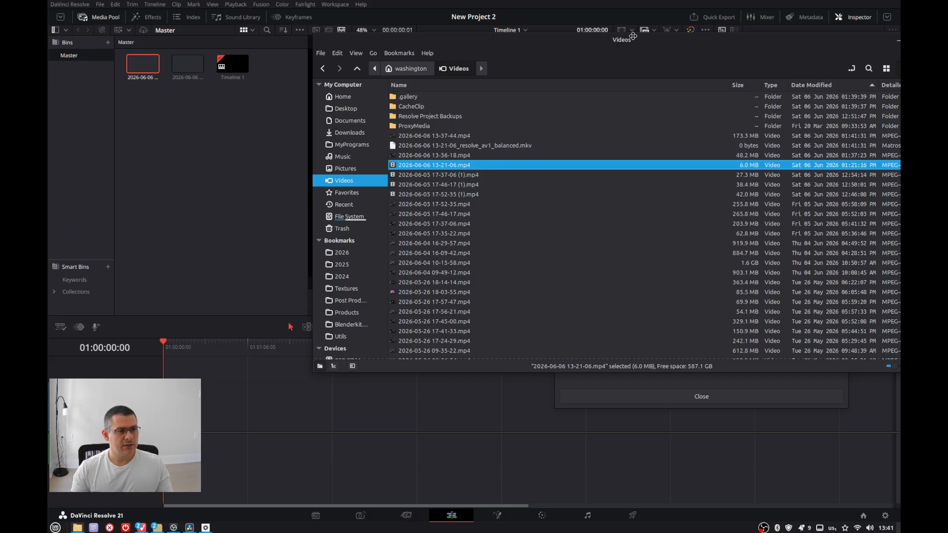
pyautogui.moveTo(633, 36); pyautogui.dragTo(527, 38)
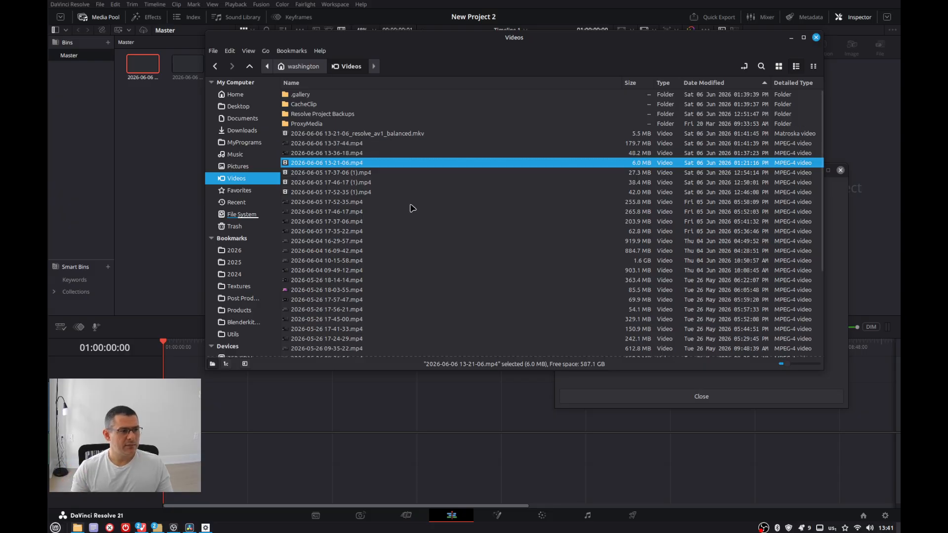
pyautogui.click(388, 144)
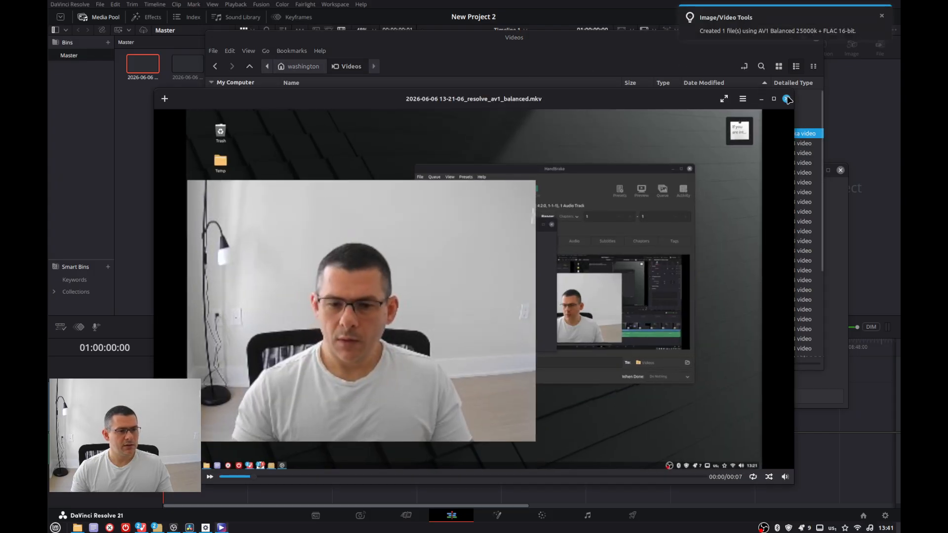
pyautogui.click(787, 100)
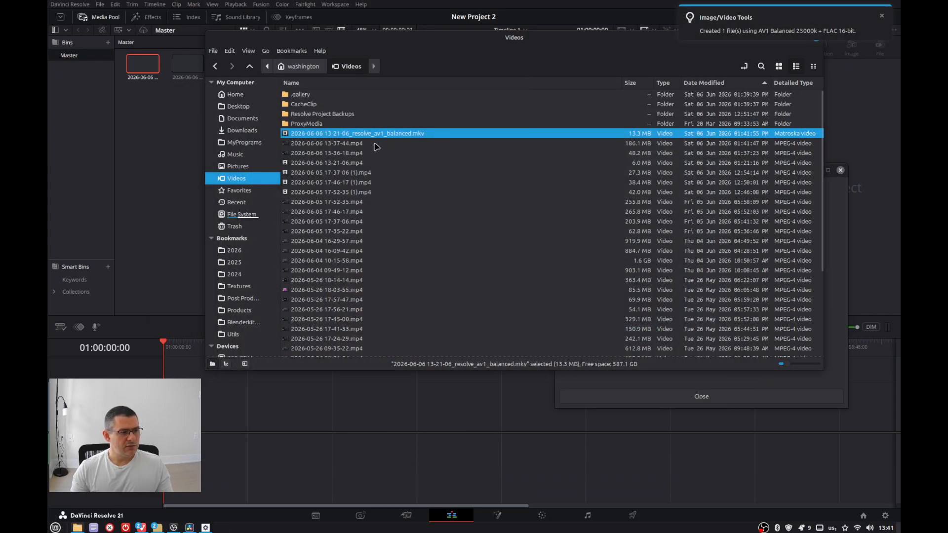
pyautogui.moveTo(456, 36); pyautogui.dragTo(555, 27)
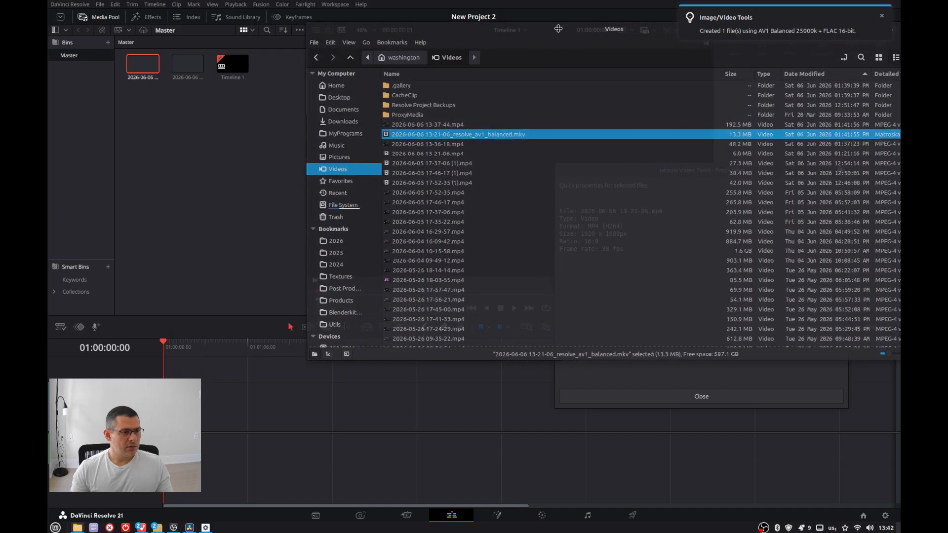
pyautogui.moveTo(392, 183); pyautogui.dragTo(171, 397)
pyautogui.moveTo(171, 347); pyautogui.dragTo(161, 348)
pyautogui.click(513, 309)
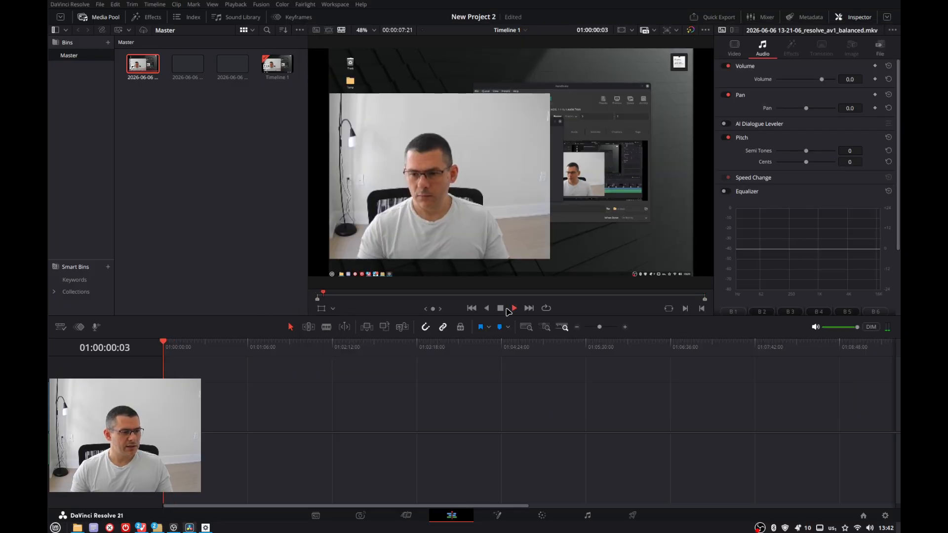
pyautogui.click(502, 309)
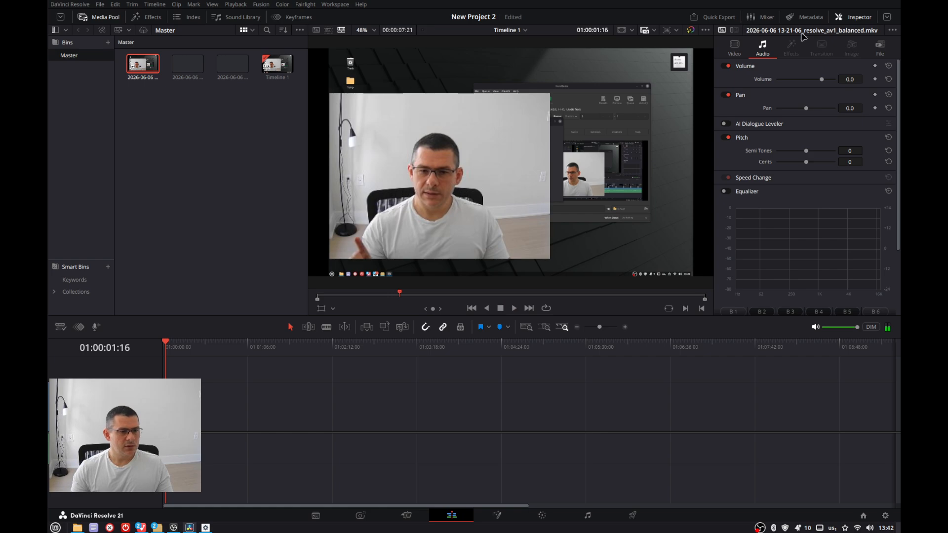
# - Close DaVinci Resolve and move the file manager window fully into view on the desktop
pyautogui.click(100, 5)
pyautogui.press('Escape')
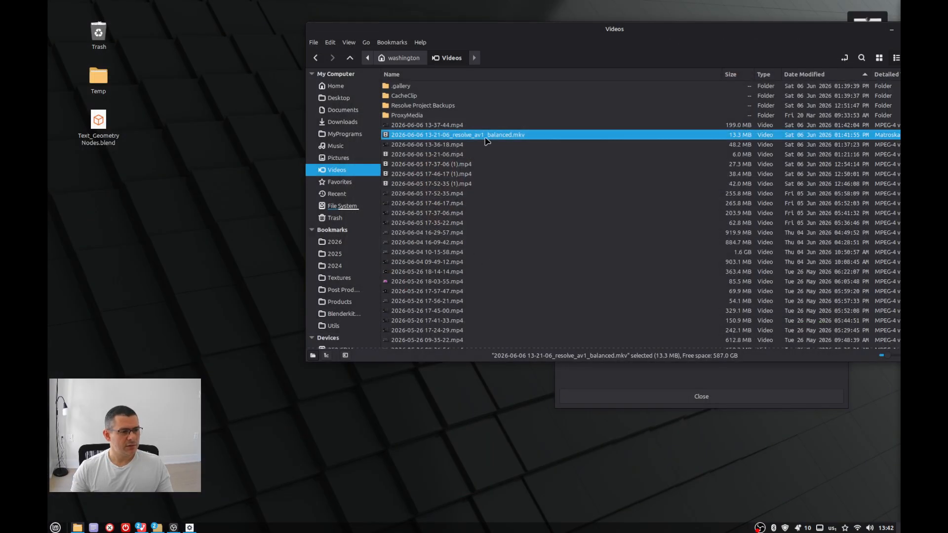
pyautogui.moveTo(606, 31); pyautogui.dragTo(447, 63)
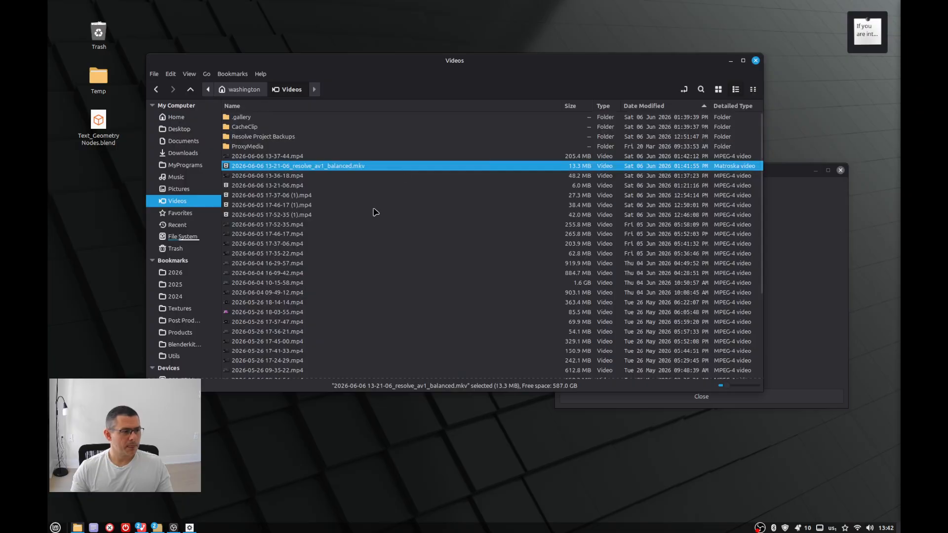
pyautogui.click(292, 230)
pyautogui.keyDown('shift'); pyautogui.click(299, 284); pyautogui.keyUp('shift')
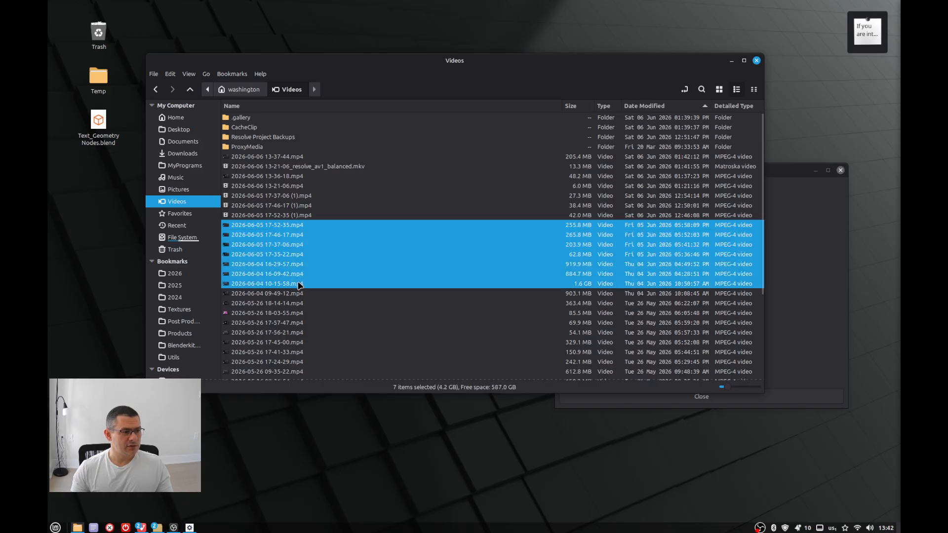
pyautogui.rightClick(316, 278)
pyautogui.moveTo(361, 401)
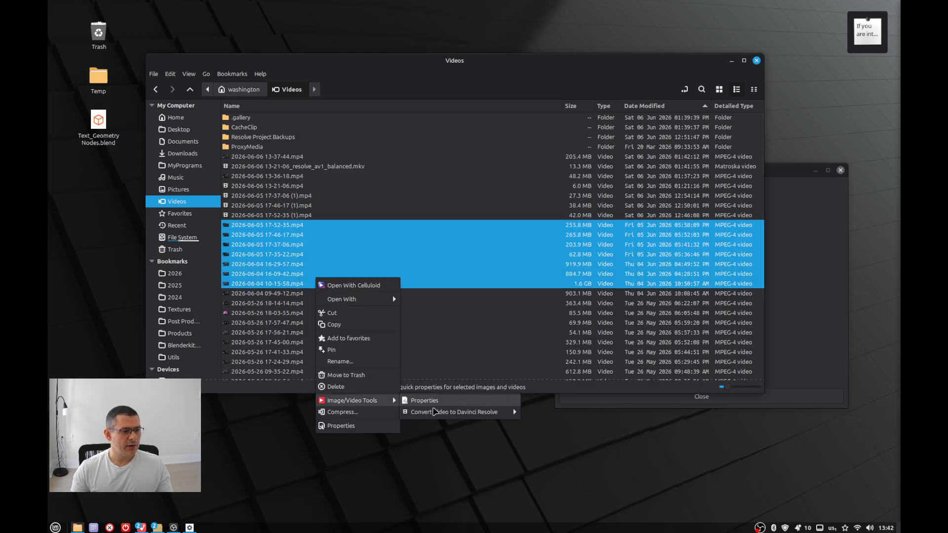
pyautogui.click(782, 458)
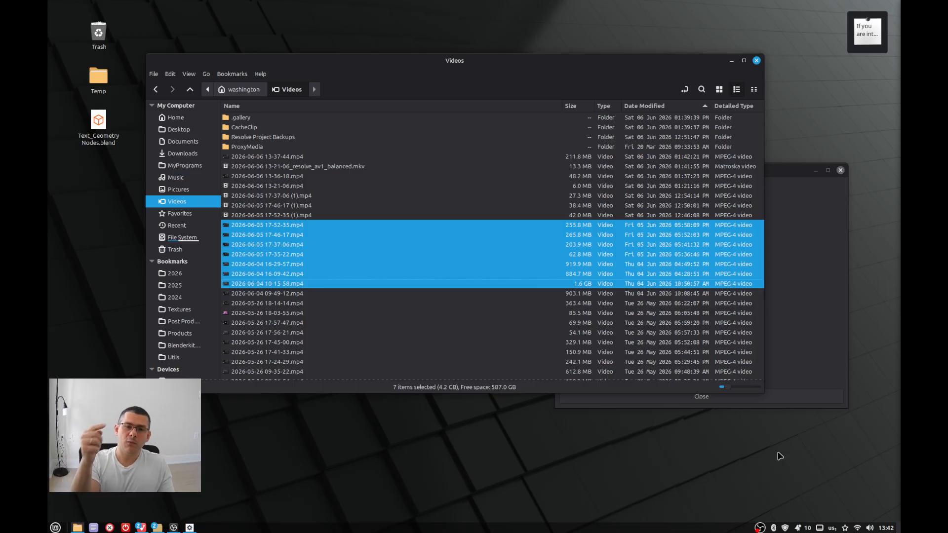
pyautogui.click(311, 167)
pyautogui.press('Delete')
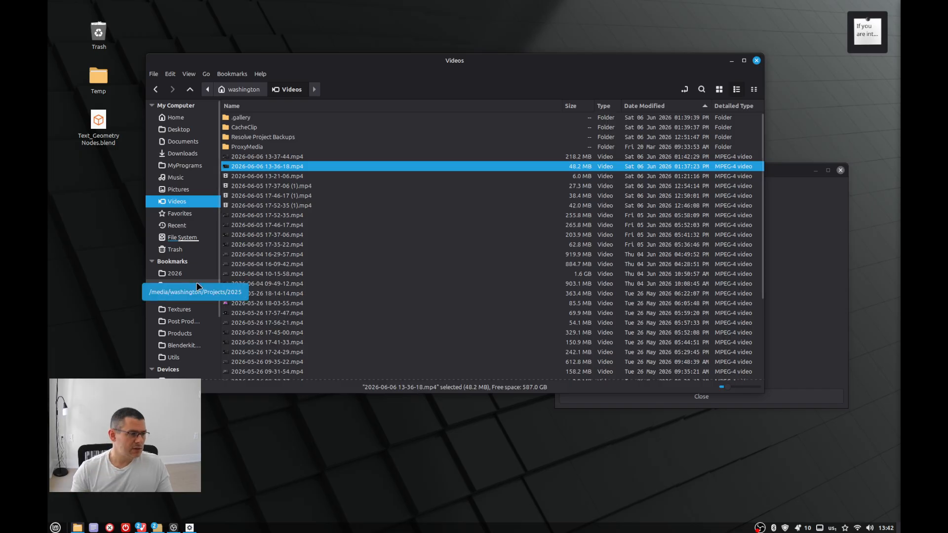
pyautogui.click(176, 189)
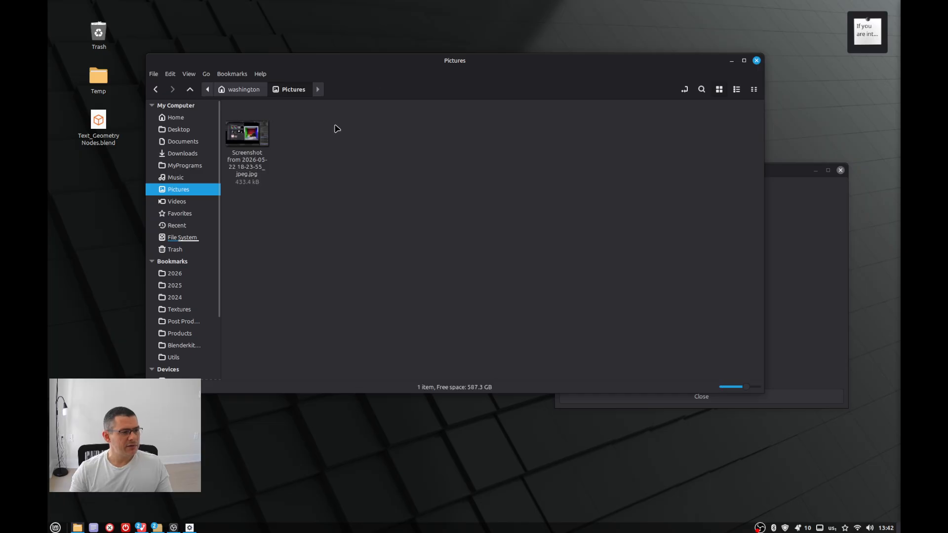
pyautogui.moveTo(438, 63); pyautogui.dragTo(525, 105)
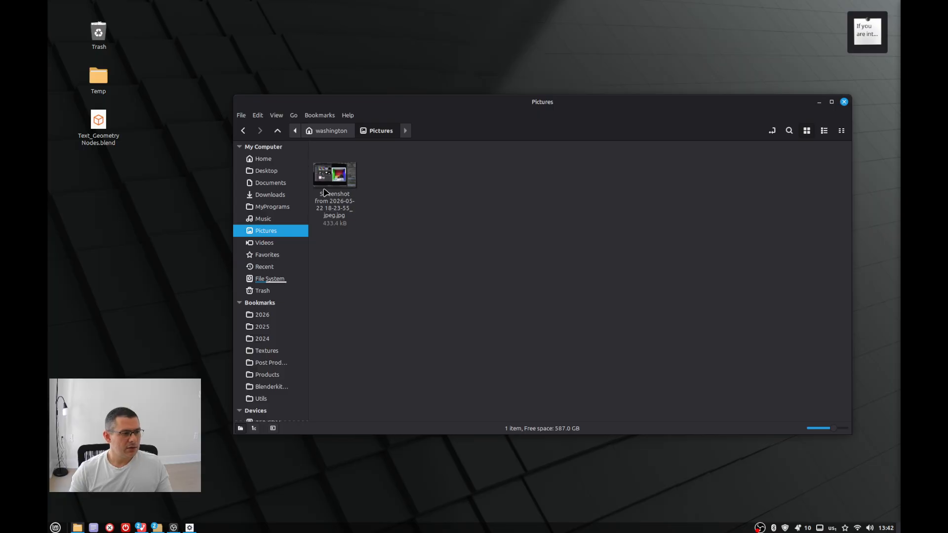
# - View the Image/Video Tools options available for the JPEG screenshot in the Pictures folder
pyautogui.click(335, 178)
pyautogui.rightClick(335, 177)
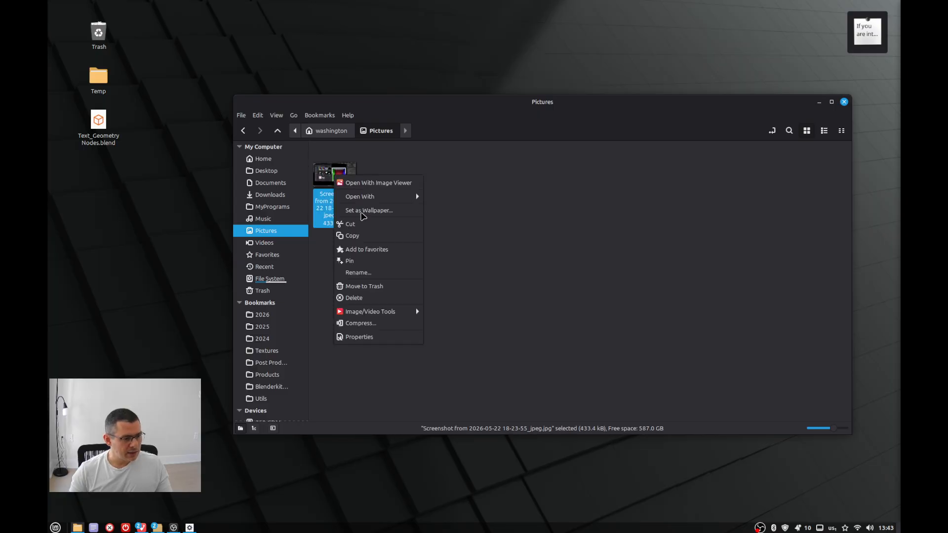
pyautogui.moveTo(389, 313)
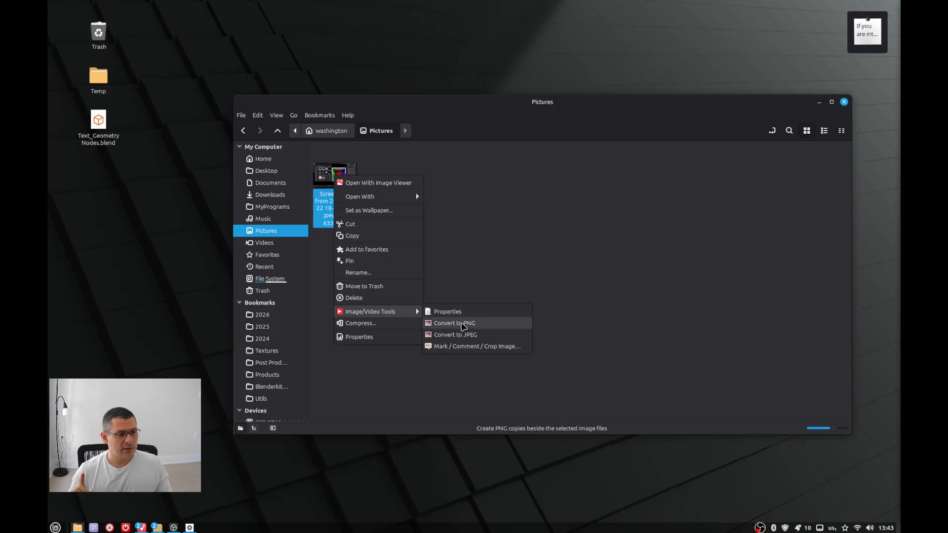
pyautogui.click(535, 236)
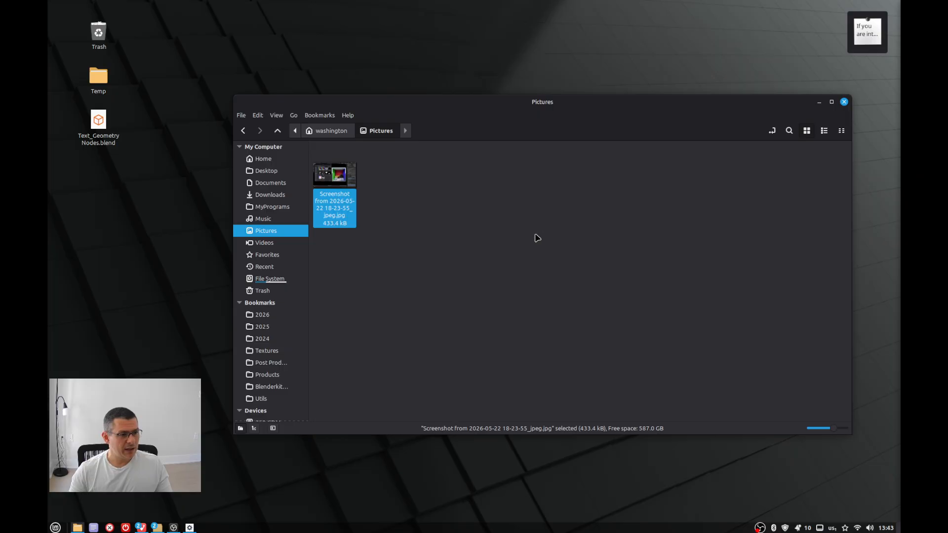
# - Create a PNG copy of the JPEG screenshot with Image/Video Tools, and delete that copy
pyautogui.rightClick(336, 212)
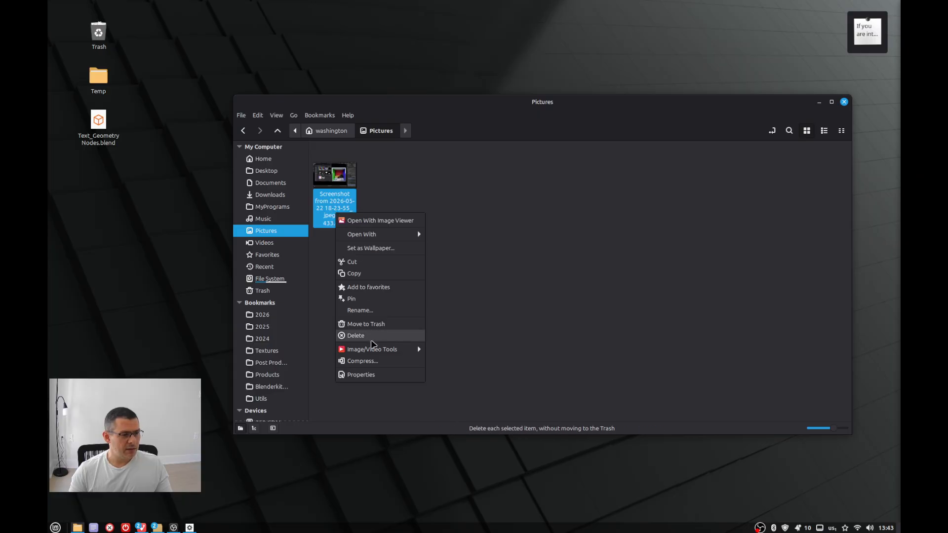
pyautogui.moveTo(374, 350)
pyautogui.click(456, 361)
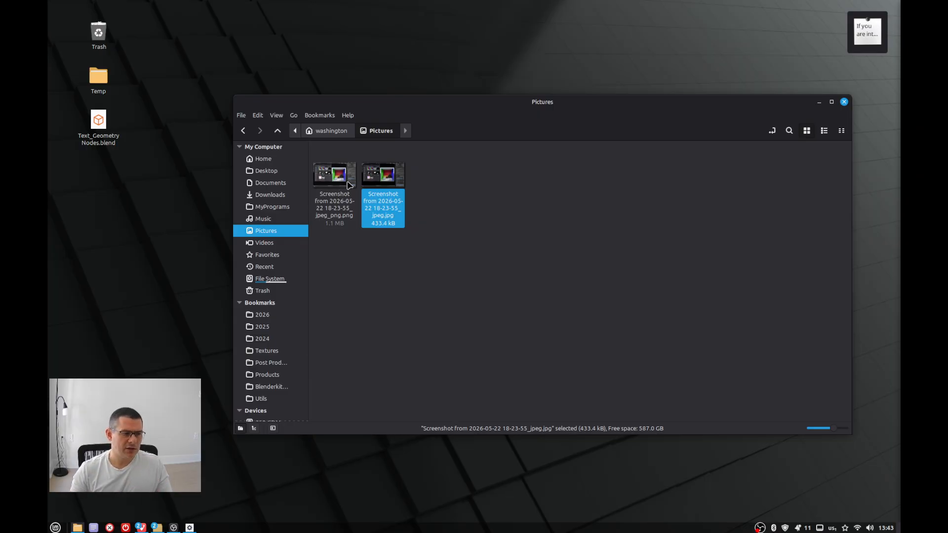
pyautogui.click(327, 181)
pyautogui.press('Delete')
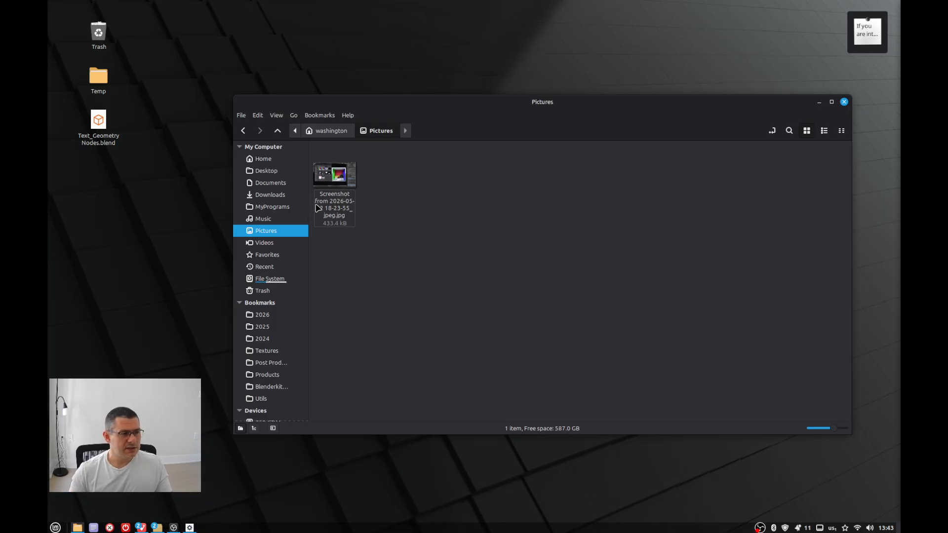
# - Open the JPEG screenshot in the Mark / Comment / Crop Image editor of Image/Video Tools
pyautogui.rightClick(336, 187)
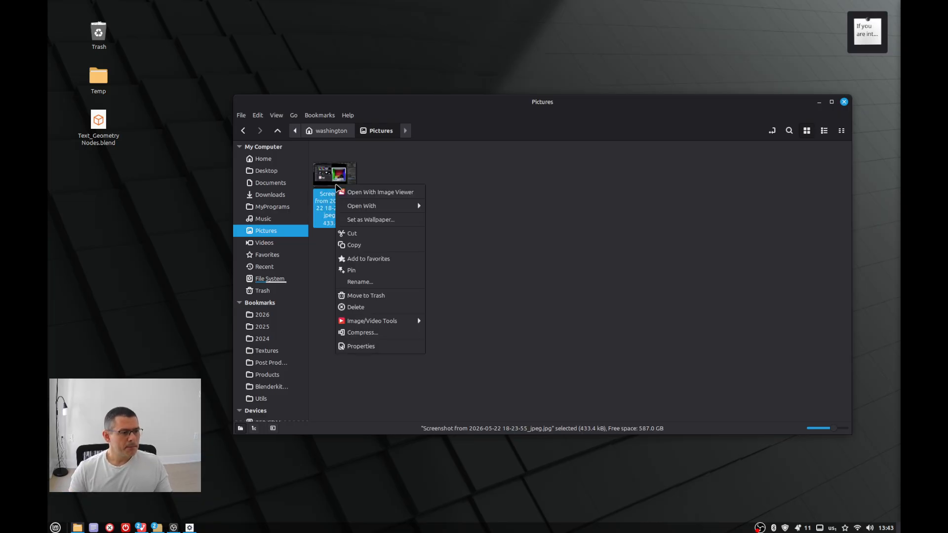
pyautogui.moveTo(365, 324)
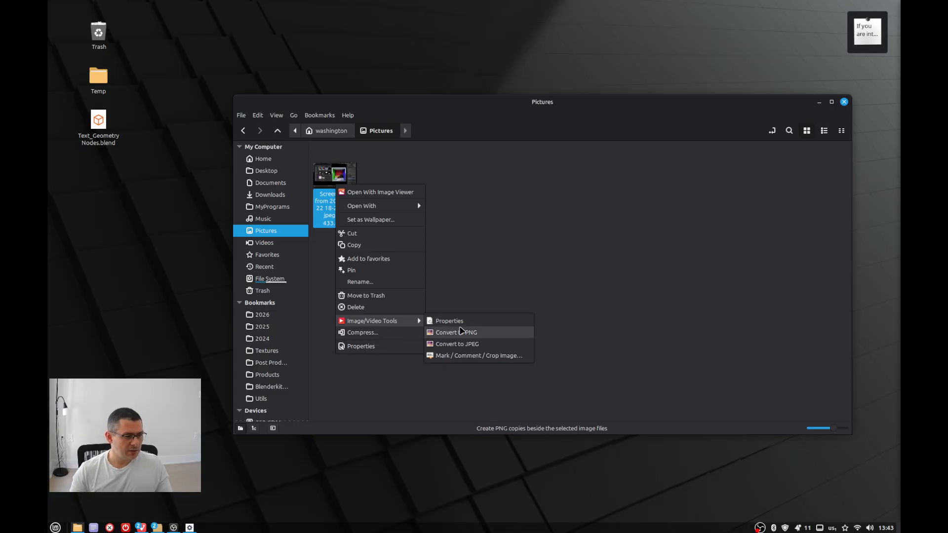
pyautogui.click(467, 358)
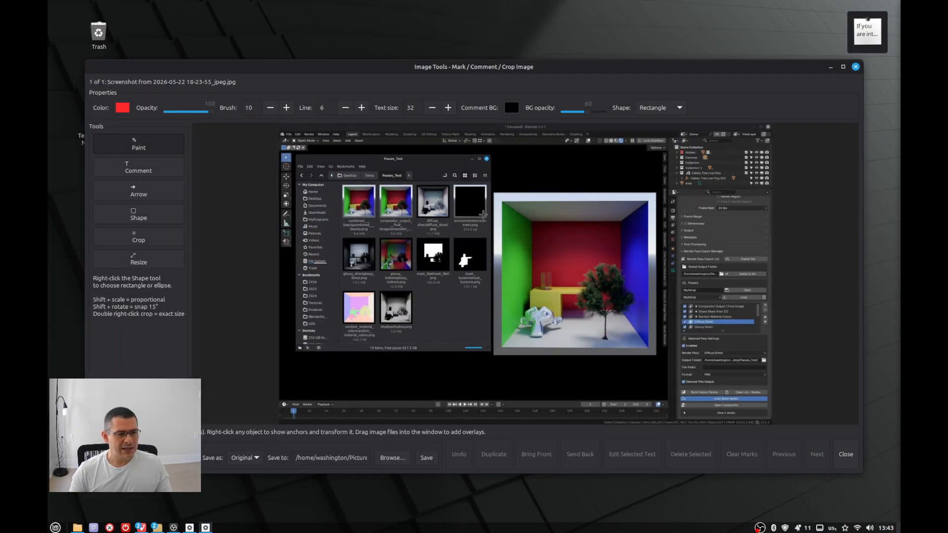
# - Paint red circles around the first and fourth thumbnails in the top row, and slightly enlarge the one around the fourth
pyautogui.moveTo(368, 175)
pyautogui.mouseDown()
pyautogui.moveTo(336, 217)
pyautogui.moveTo(387, 184)
pyautogui.moveTo(374, 173)
pyautogui.mouseUp()
pyautogui.moveTo(476, 175)
pyautogui.mouseDown()
pyautogui.moveTo(489, 181)
pyautogui.moveTo(467, 232)
pyautogui.moveTo(475, 173)
pyautogui.mouseUp()
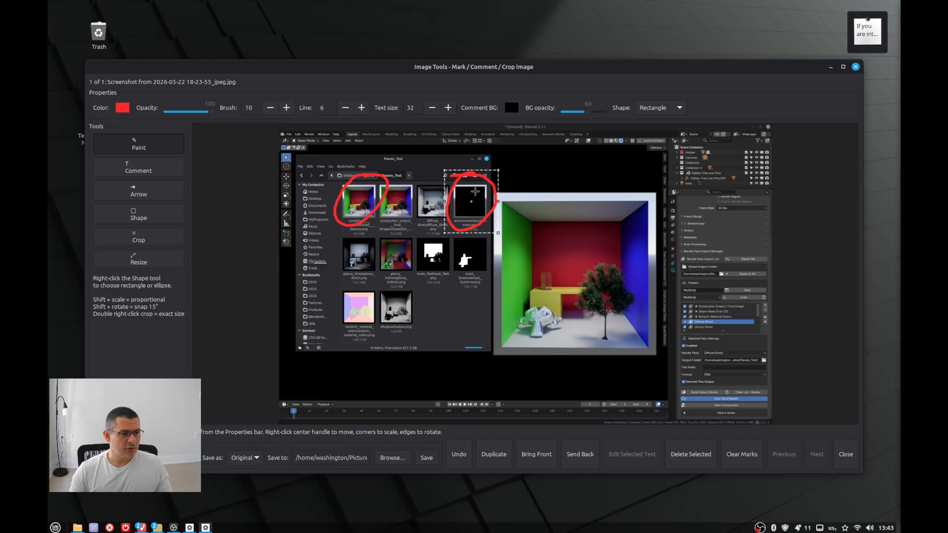
pyautogui.moveTo(485, 177)
pyautogui.mouseDown()
pyautogui.moveTo(491, 170)
pyautogui.moveTo(474, 195)
pyautogui.moveTo(513, 158)
pyautogui.moveTo(497, 169)
pyautogui.mouseUp()
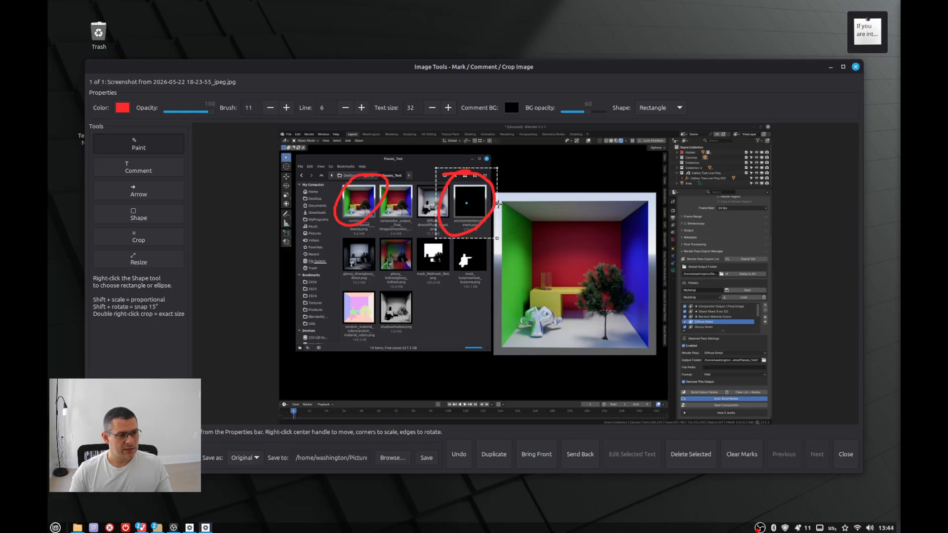
pyautogui.moveTo(497, 204); pyautogui.dragTo(515, 192)
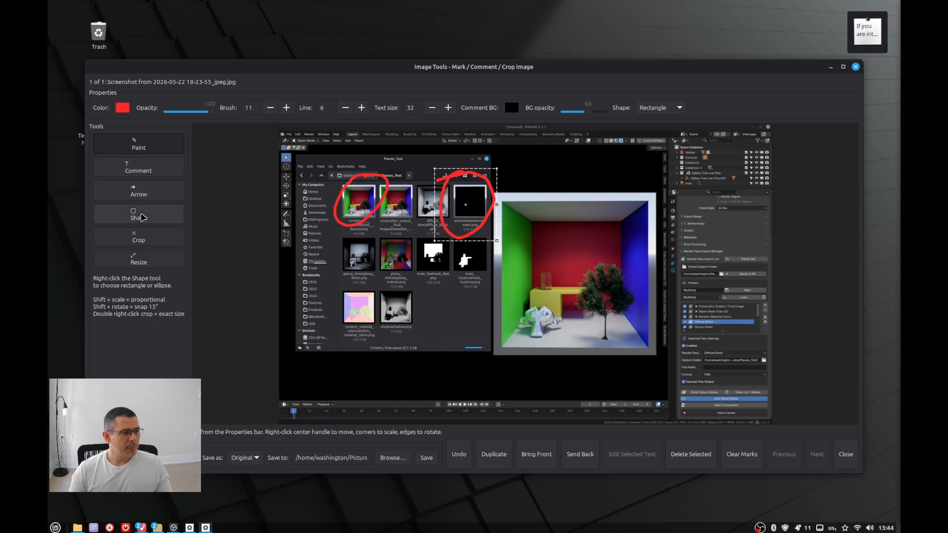
# - Draw two red arrows from the fourth thumbnail's circle, one above the rendered image and one down onto its green wall
pyautogui.click(139, 190)
pyautogui.moveTo(494, 188); pyautogui.dragTo(599, 177)
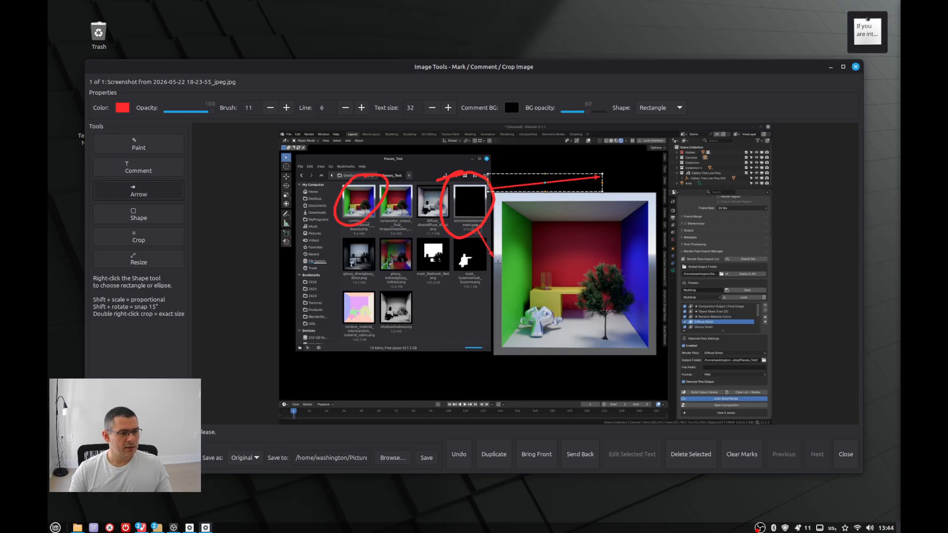
pyautogui.moveTo(475, 226); pyautogui.dragTo(516, 286)
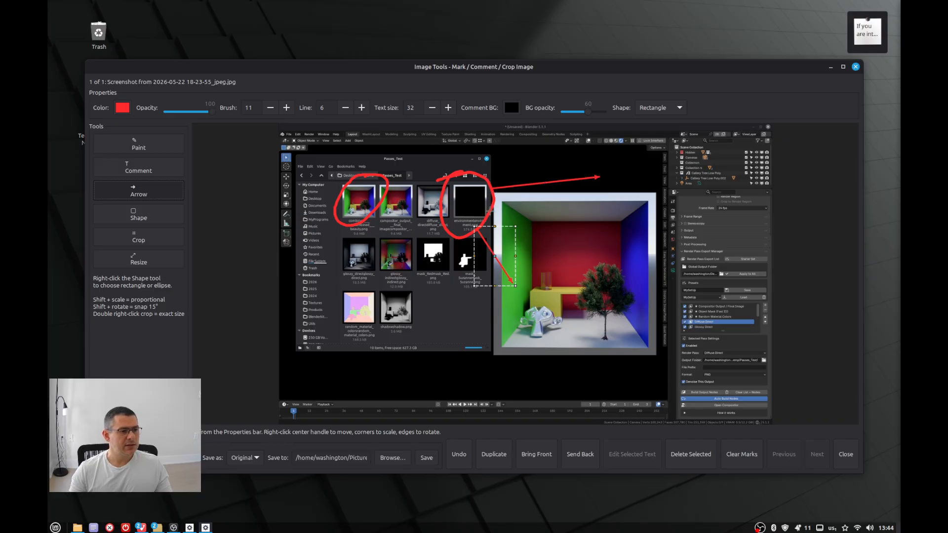
# - Add the comment "TO BE REMOVED" over the middle of the rendered image
pyautogui.click(137, 168)
pyautogui.click(538, 267)
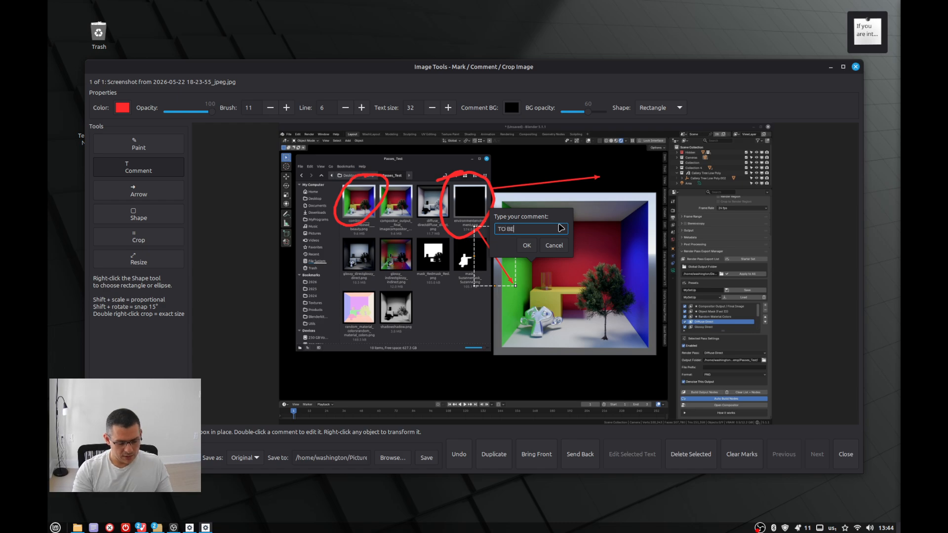
pyautogui.write('TO BE REMOVED')
pyautogui.press('Return')
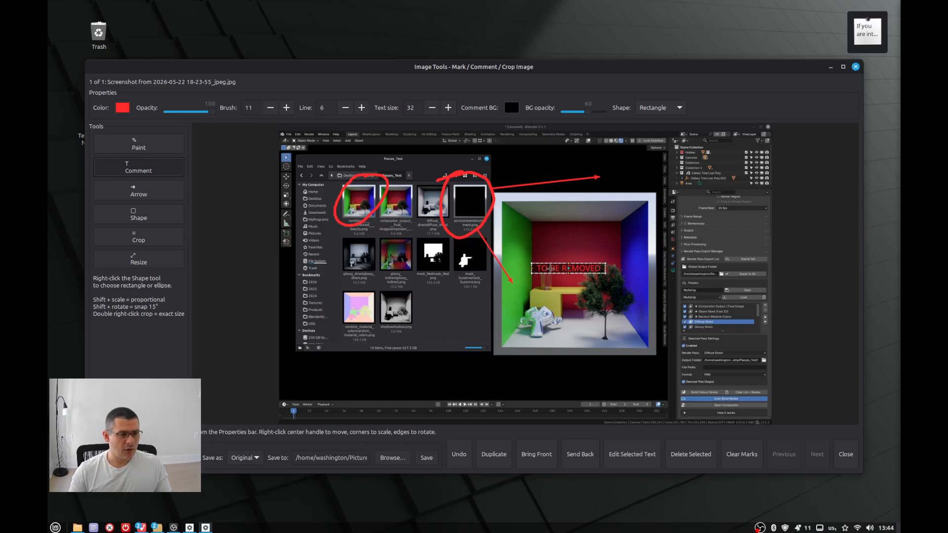
# - Enlarge the "TO BE REMOVED" comment to text size 70 and set its background opacity to 100
pyautogui.moveTo(550, 268); pyautogui.dragTo(629, 270)
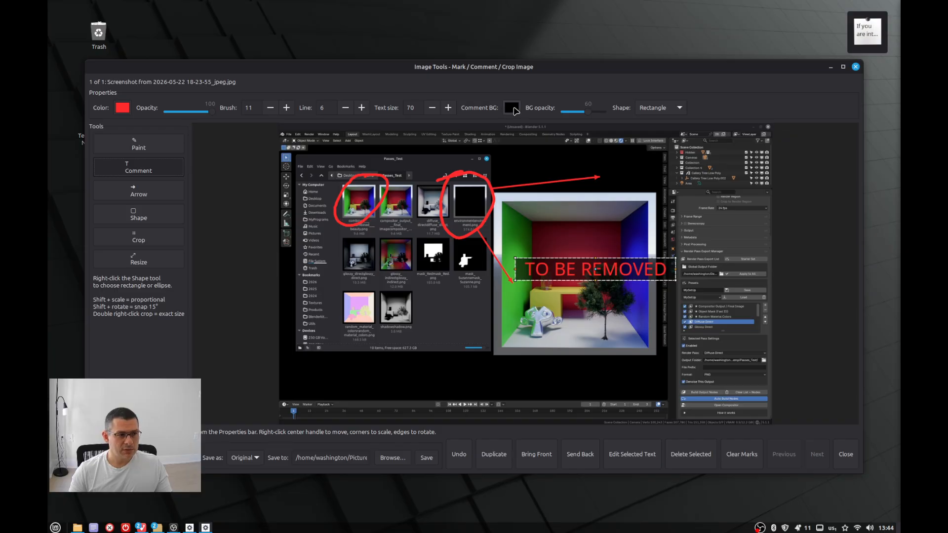
pyautogui.moveTo(588, 112)
pyautogui.mouseDown()
pyautogui.moveTo(578, 112)
pyautogui.moveTo(606, 112)
pyautogui.mouseUp()
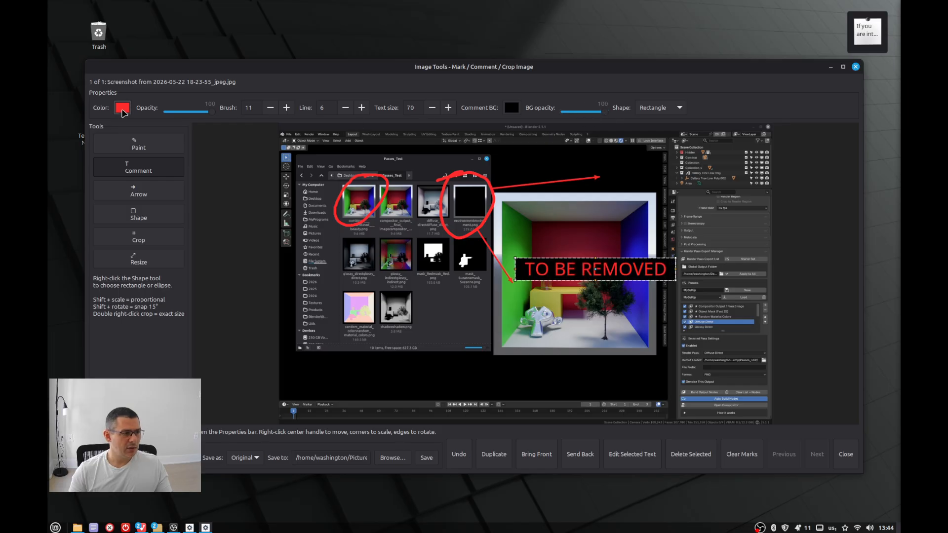
# - Change the "TO BE REMOVED" comment's text color to yellow
pyautogui.click(122, 107)
pyautogui.click(428, 247)
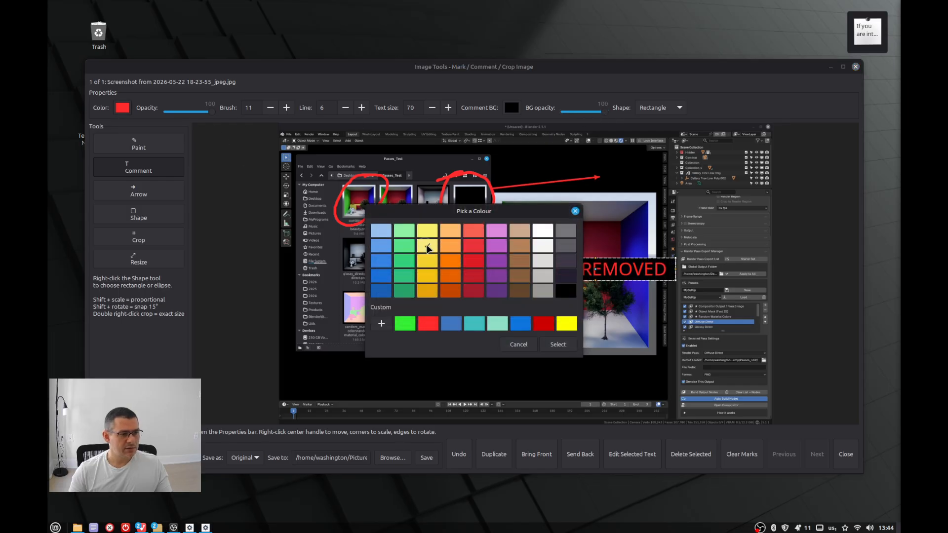
pyautogui.click(558, 344)
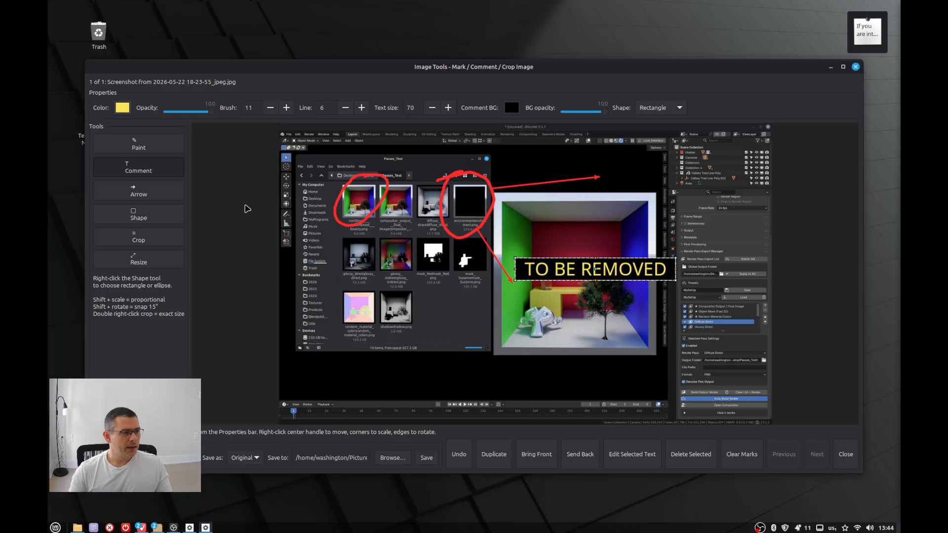
# - Draw a yellow rectangle, move it around the shadow thumbnail in the last row, and convert it to a Circle / Ellipse
pyautogui.click(142, 215)
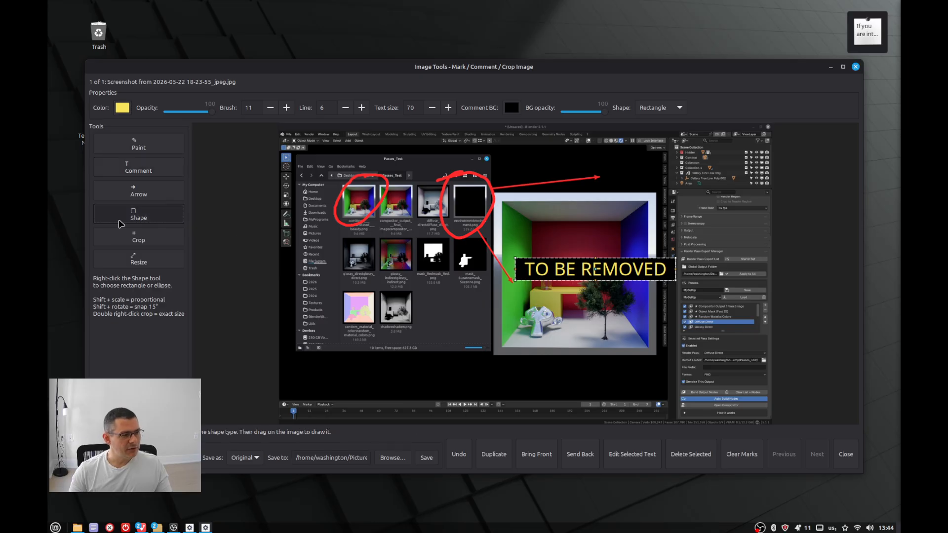
pyautogui.rightClick(138, 215)
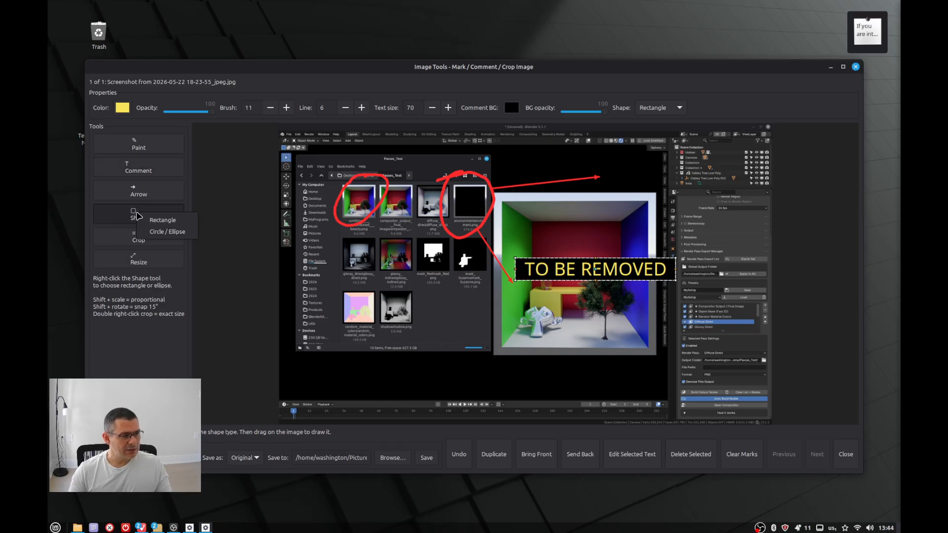
pyautogui.click(139, 216)
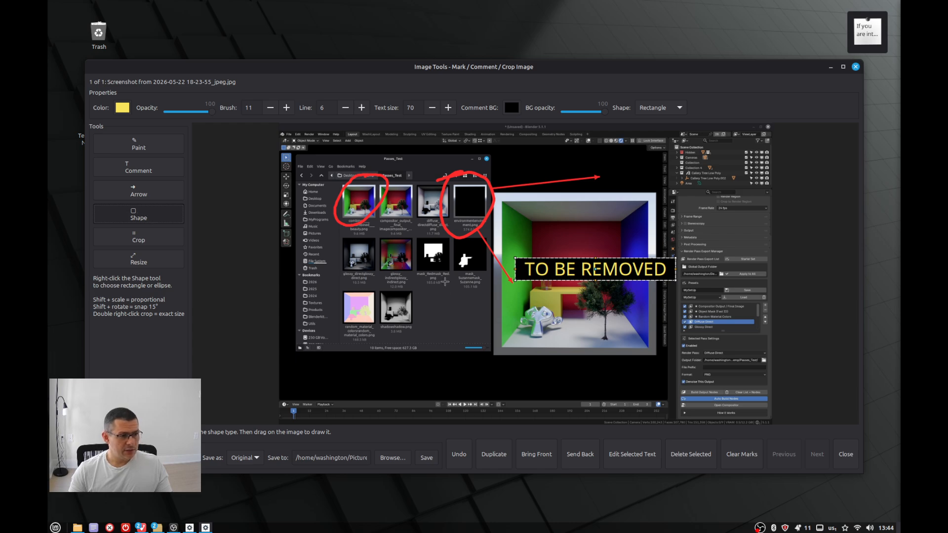
pyautogui.moveTo(452, 292); pyautogui.dragTo(521, 366)
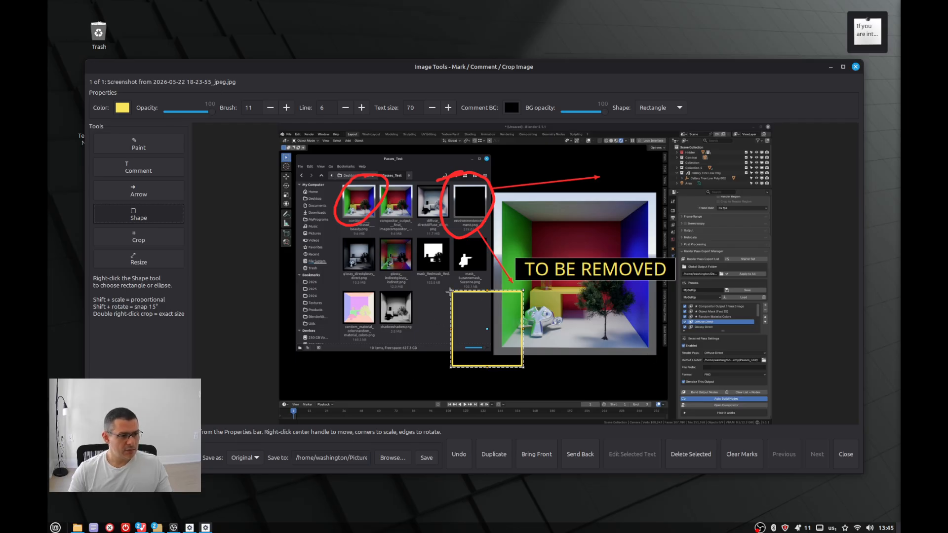
pyautogui.moveTo(499, 319); pyautogui.dragTo(399, 300)
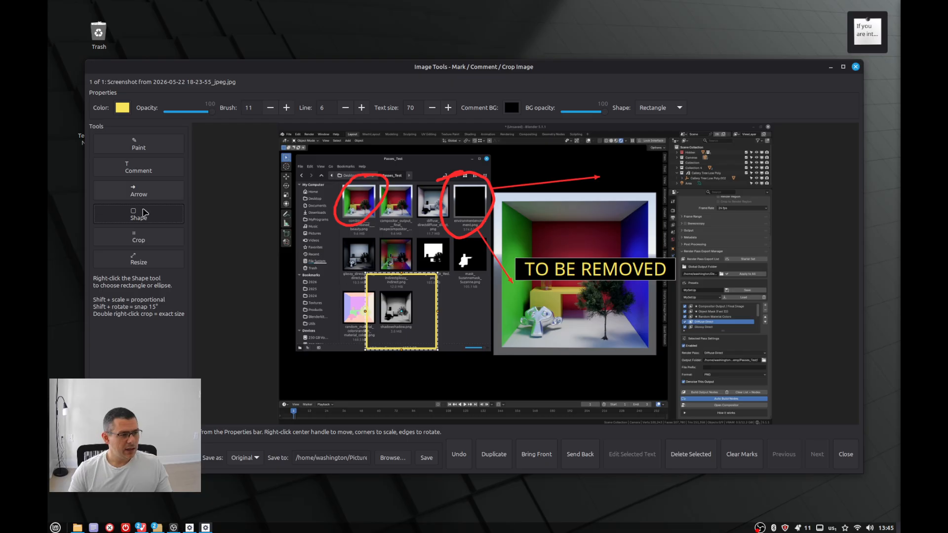
pyautogui.rightClick(163, 215)
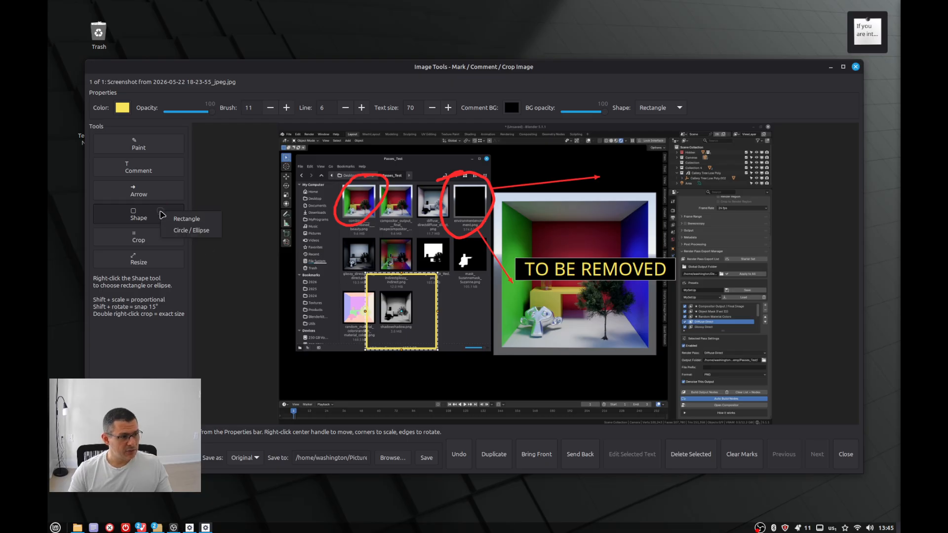
pyautogui.click(190, 231)
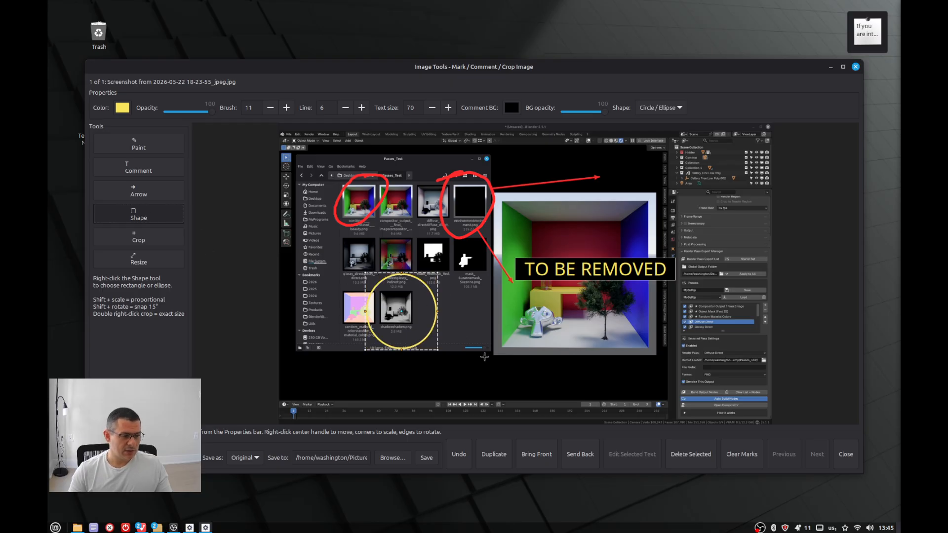
pyautogui.click(500, 348)
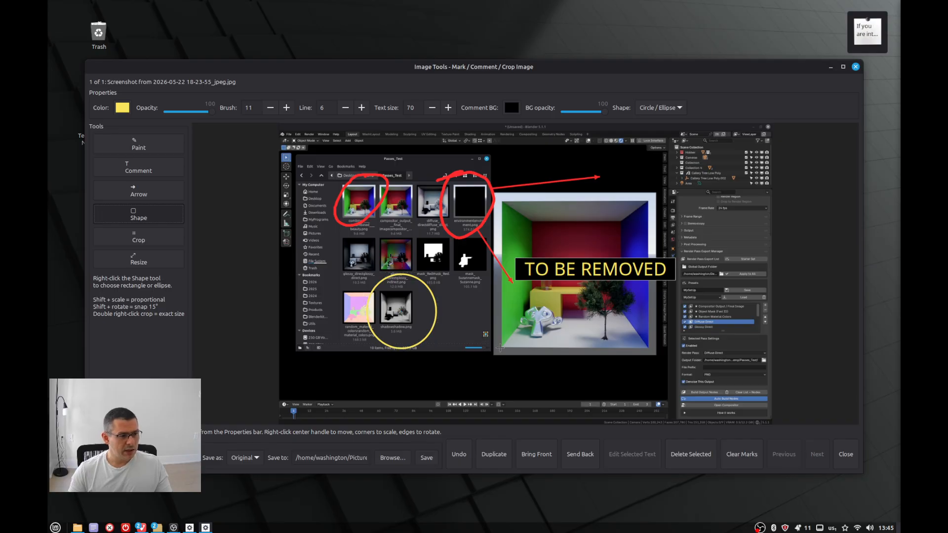
pyautogui.moveTo(485, 336)
pyautogui.mouseDown()
pyautogui.moveTo(528, 356)
pyautogui.moveTo(553, 385)
pyautogui.moveTo(532, 355)
pyautogui.mouseUp()
pyautogui.hotkey('ctrl', 'z')
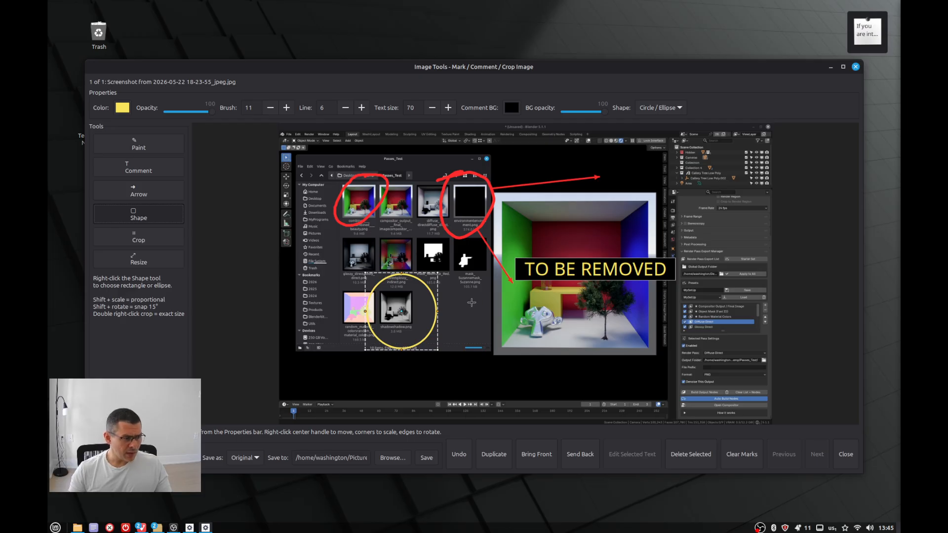
# - Try an ellipse at the render's lower edge, convert it to a rectangle, add a small rectangle near the ceiling, and undo both shapes
pyautogui.moveTo(494, 317); pyautogui.dragTo(577, 393)
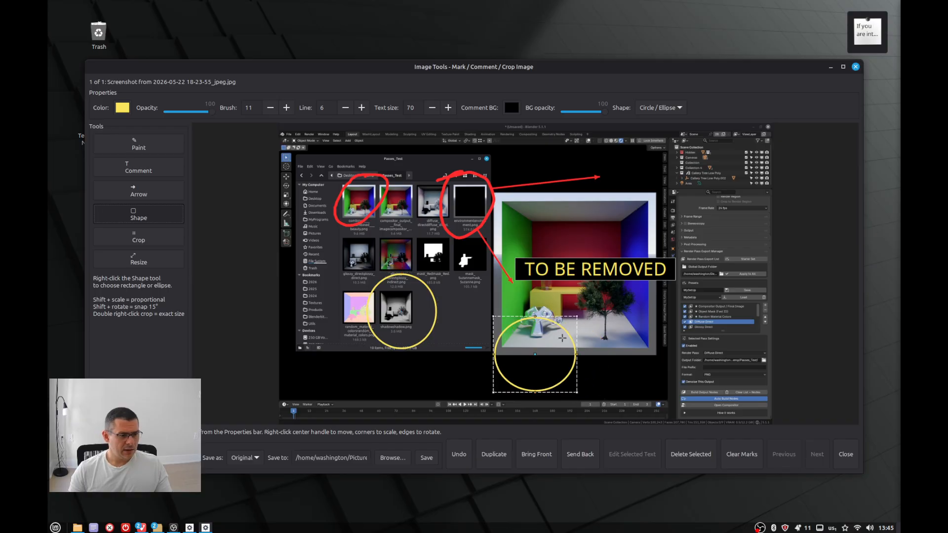
pyautogui.rightClick(137, 218)
pyautogui.click(160, 222)
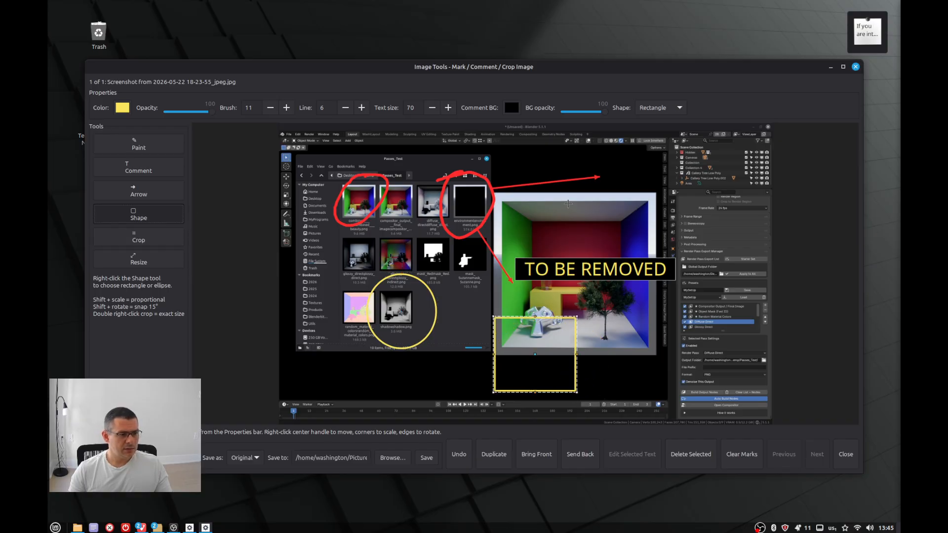
pyautogui.moveTo(568, 203); pyautogui.dragTo(603, 232)
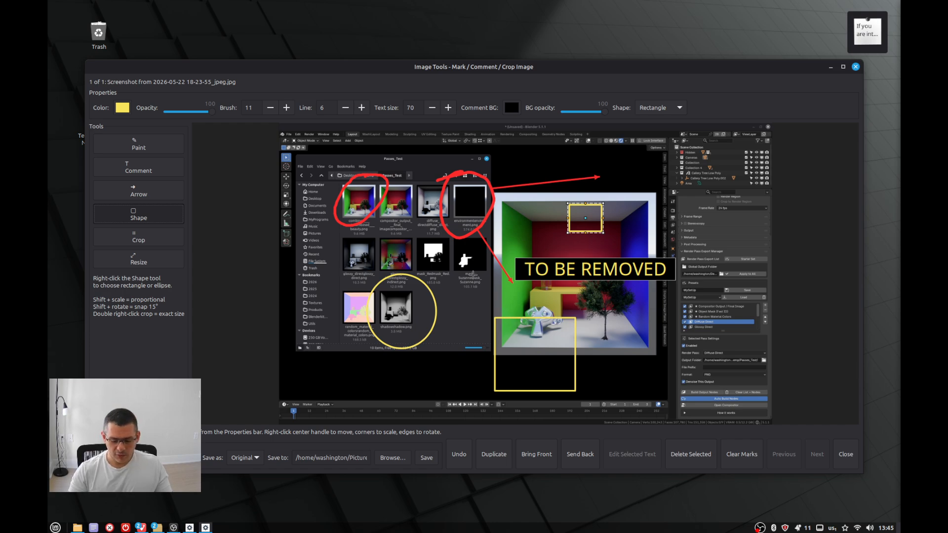
pyautogui.hotkey('ctrl', 'z')
pyautogui.hotkey('ctrl', 'z')
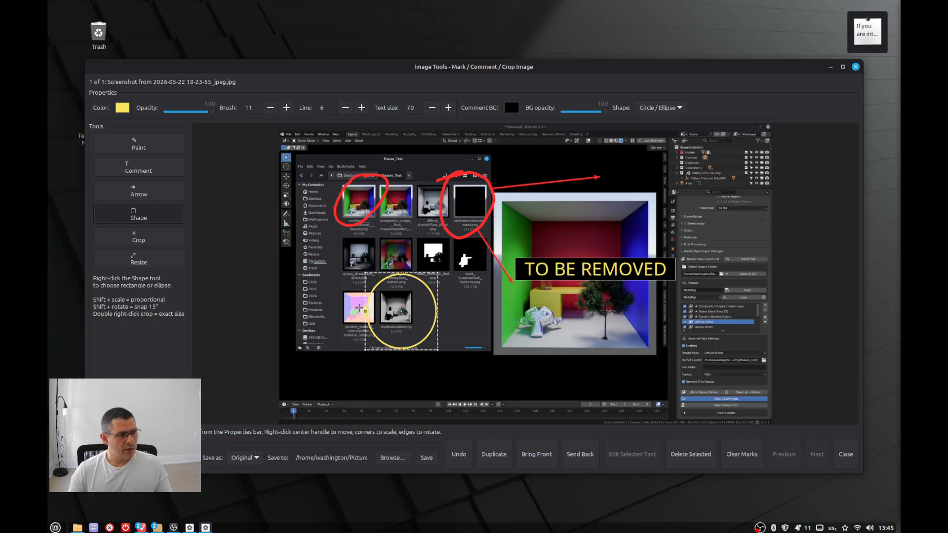
# - Draw a crop box of about 1598 × 863 px around the folder window and render, and open its exact size settings without changing them
pyautogui.click(148, 240)
pyautogui.moveTo(303, 157); pyautogui.dragTo(714, 381)
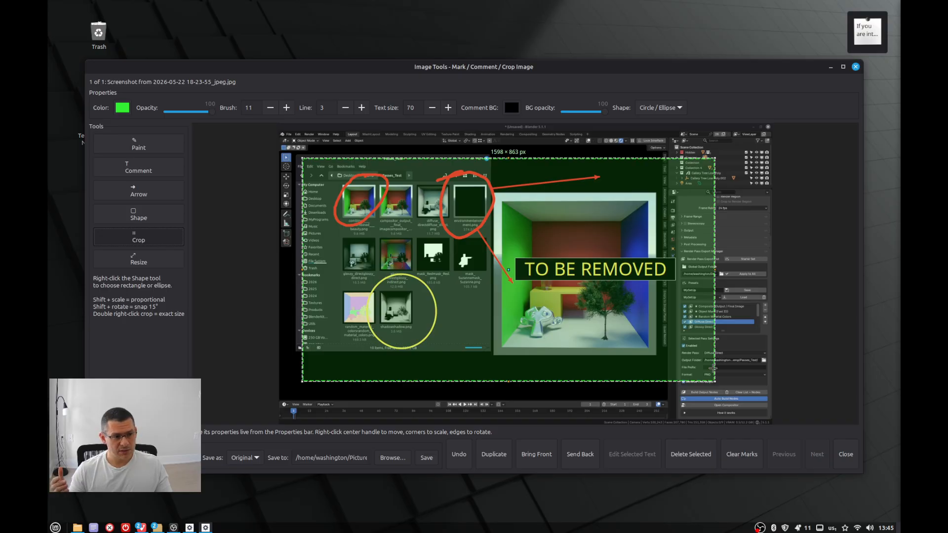
pyautogui.rightClick(548, 189)
pyautogui.rightClick(548, 189)
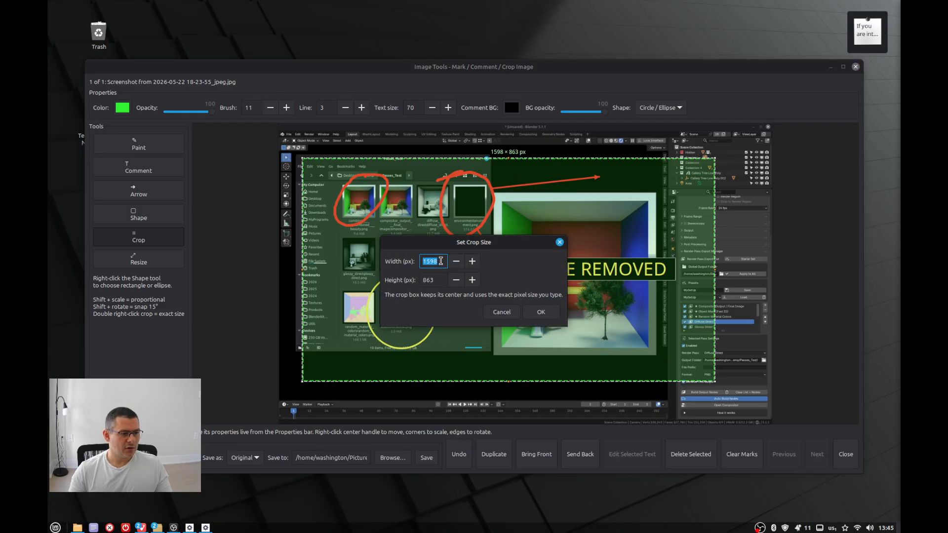
pyautogui.click(509, 313)
pyautogui.click(553, 185)
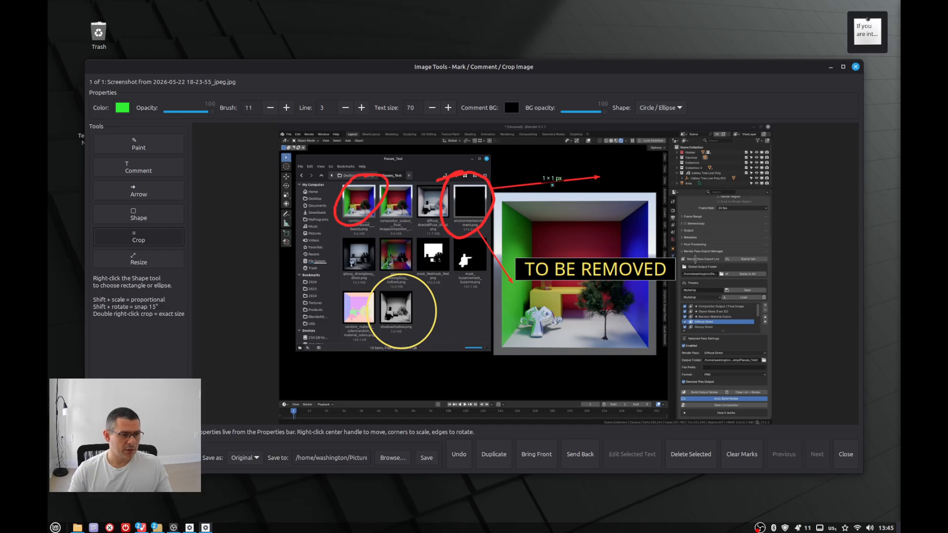
# - Move the "TO BE REMOVED" comment slightly left over the render, and open its text for editing without changing it
pyautogui.click(538, 272)
pyautogui.moveTo(539, 273)
pyautogui.mouseDown()
pyautogui.moveTo(513, 271)
pyautogui.moveTo(562, 253)
pyautogui.moveTo(516, 255)
pyautogui.moveTo(538, 261)
pyautogui.mouseUp()
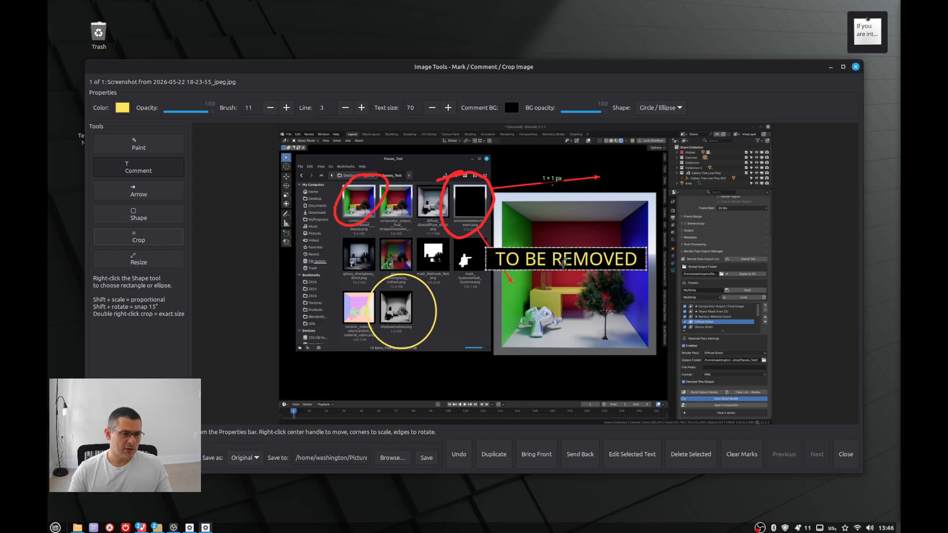
pyautogui.doubleClick(535, 261)
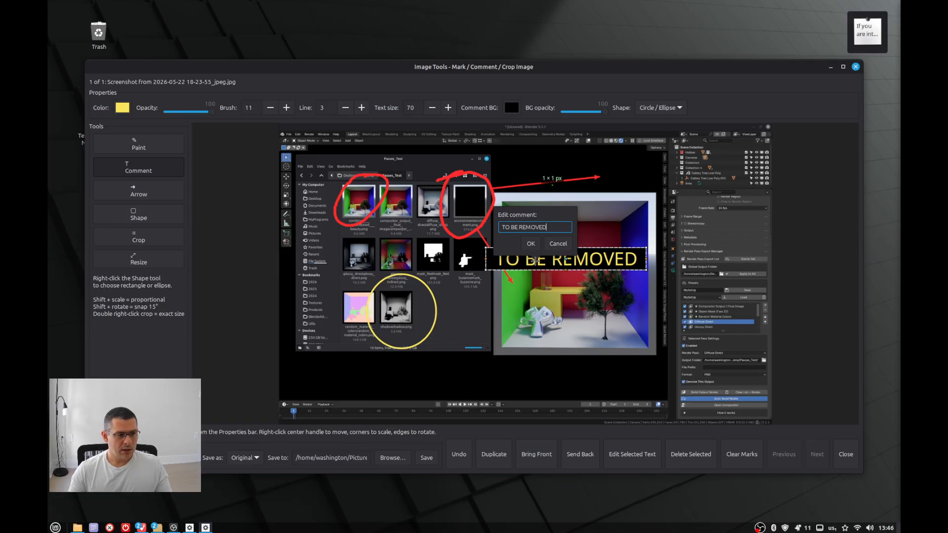
pyautogui.click(564, 247)
pyautogui.moveTo(566, 258); pyautogui.dragTo(537, 267)
pyautogui.click(536, 261)
pyautogui.click(566, 242)
pyautogui.click(532, 270)
pyautogui.click(561, 251)
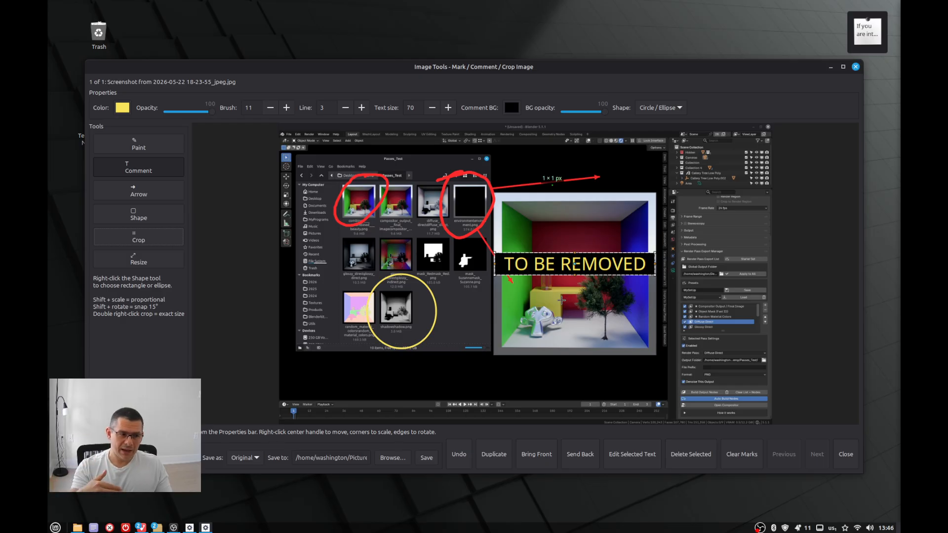
# - Send the "TO BE REMOVED" comment behind the red arrow and shift it slightly right, also trying the bring-to-front order
pyautogui.click(578, 453)
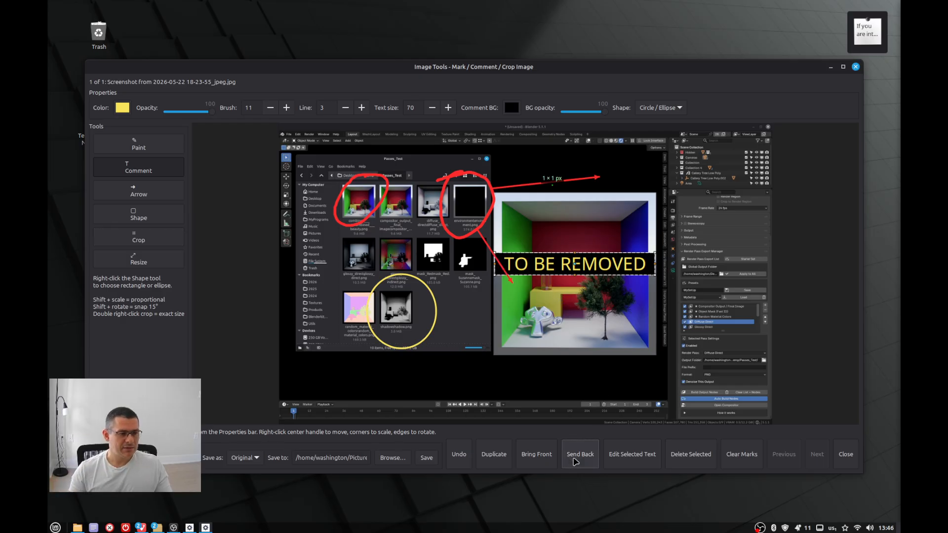
pyautogui.moveTo(552, 263); pyautogui.dragTo(557, 265)
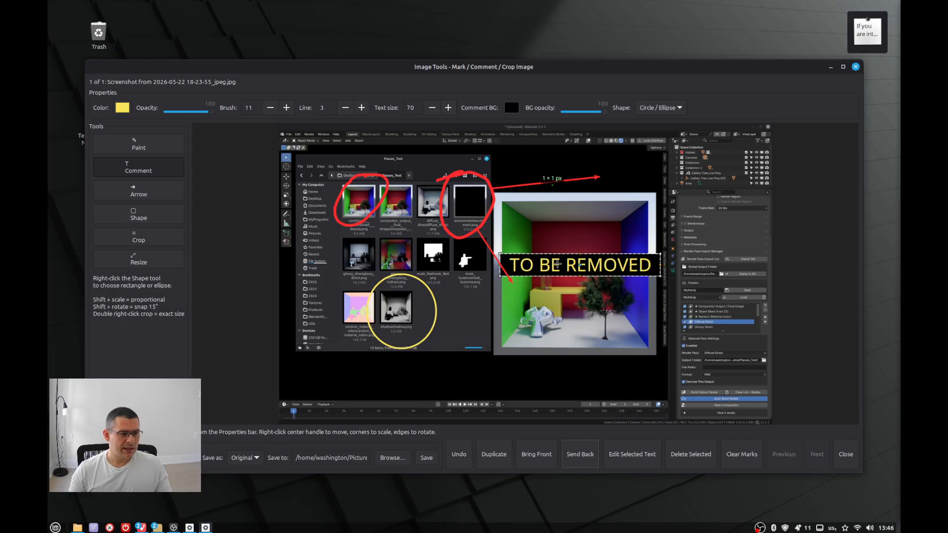
pyautogui.click(542, 455)
pyautogui.click(578, 455)
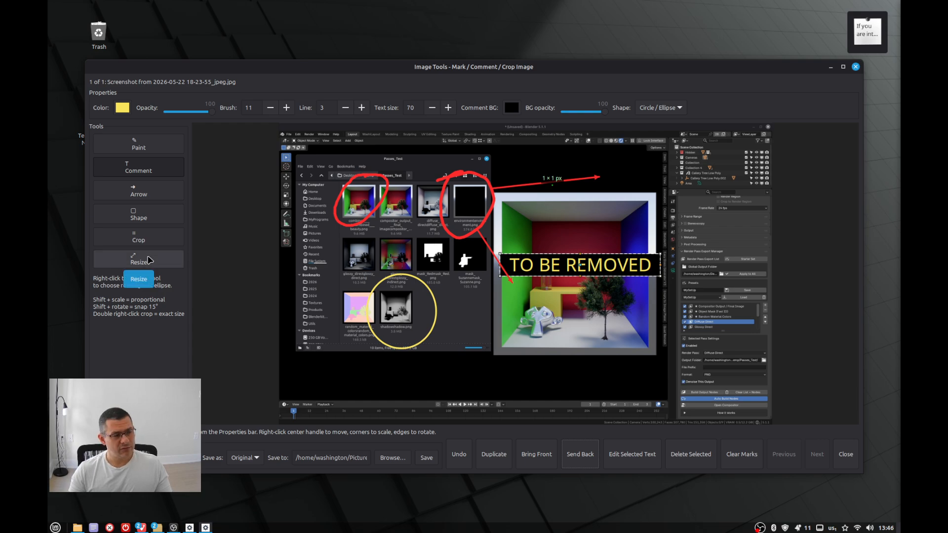
# - Open the image resize settings and cancel them, and try a paint dot on the folder's sidebar before undoing it
pyautogui.click(145, 264)
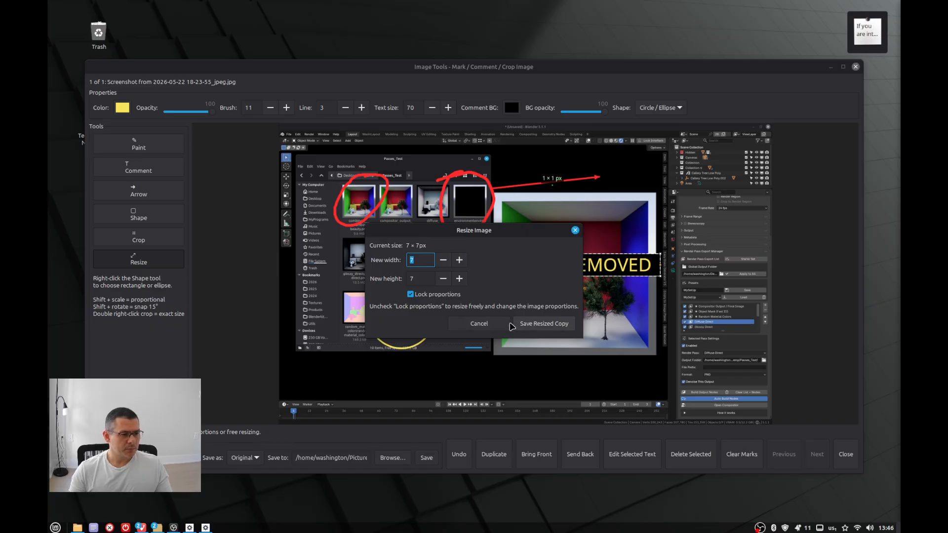
pyautogui.click(496, 327)
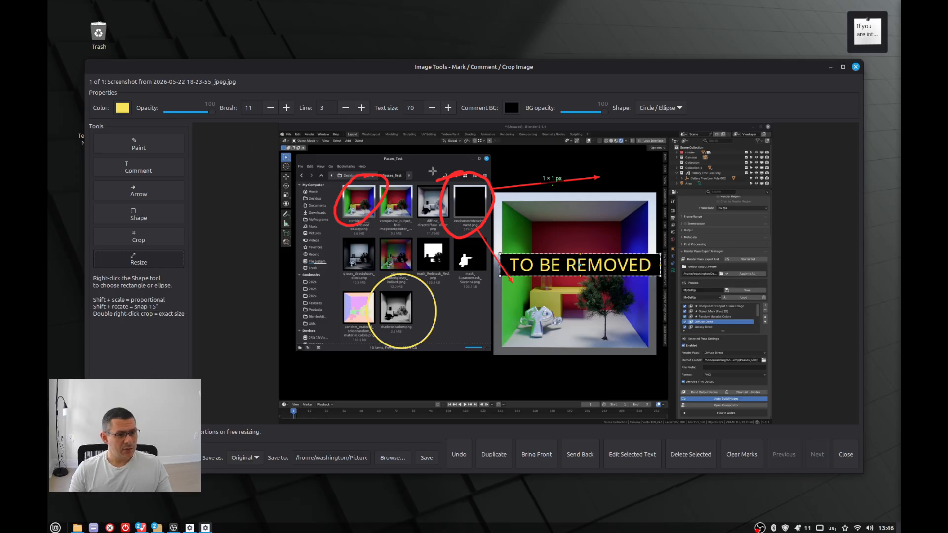
pyautogui.click(150, 146)
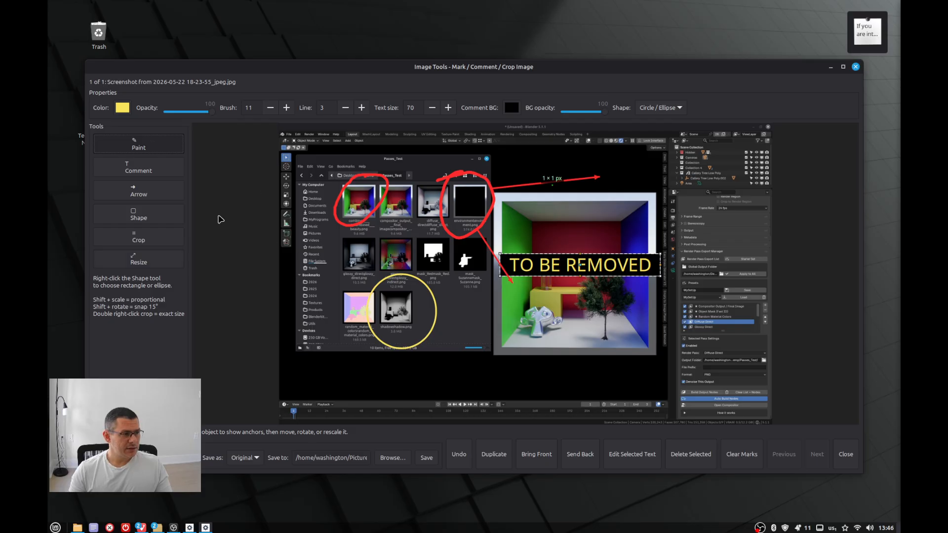
pyautogui.click(320, 257)
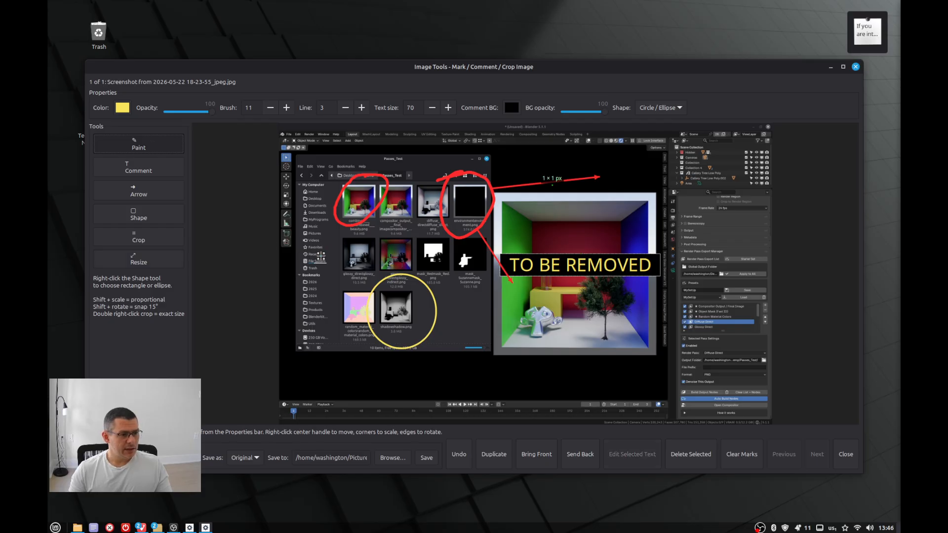
pyautogui.hotkey('ctrl', 'z')
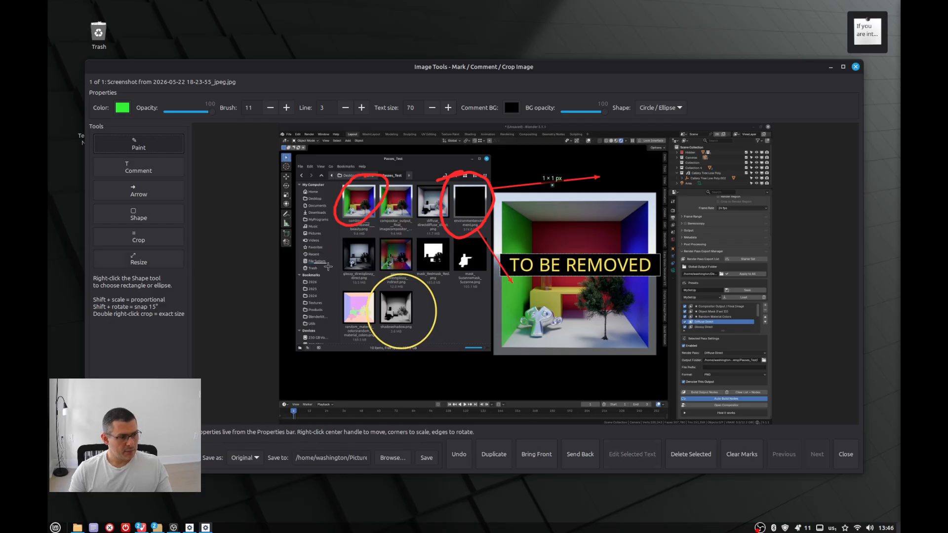
# - Turn off Lock proportions in the image resize settings and cancel without saving a resized copy
pyautogui.click(138, 259)
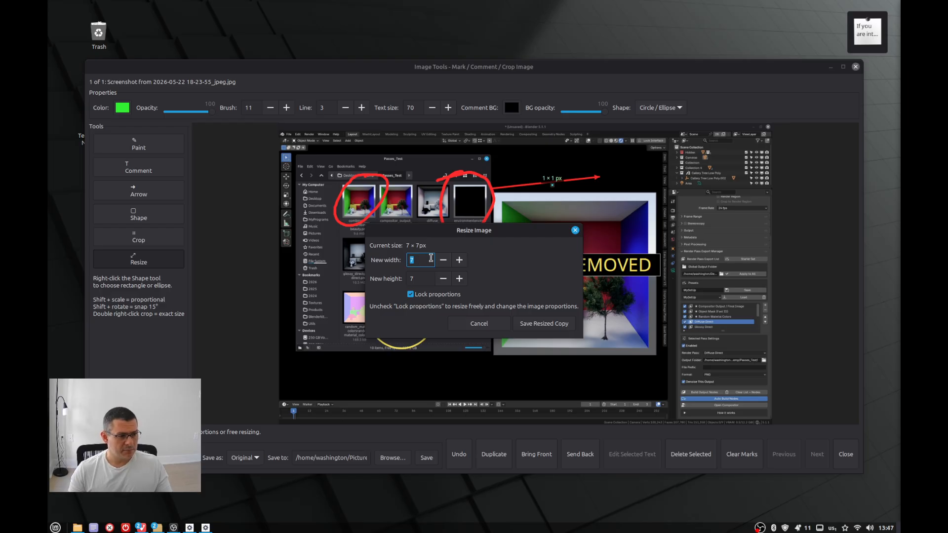
pyautogui.click(410, 295)
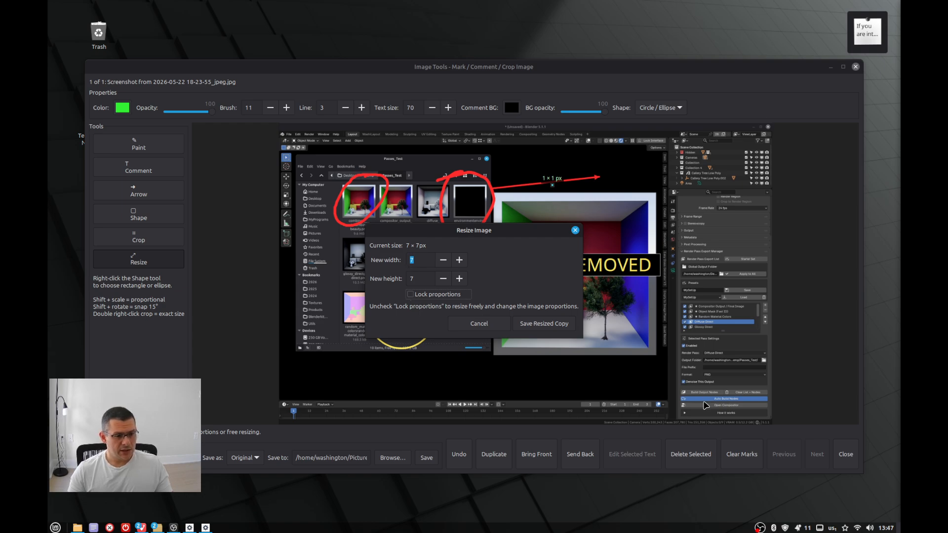
pyautogui.click(479, 324)
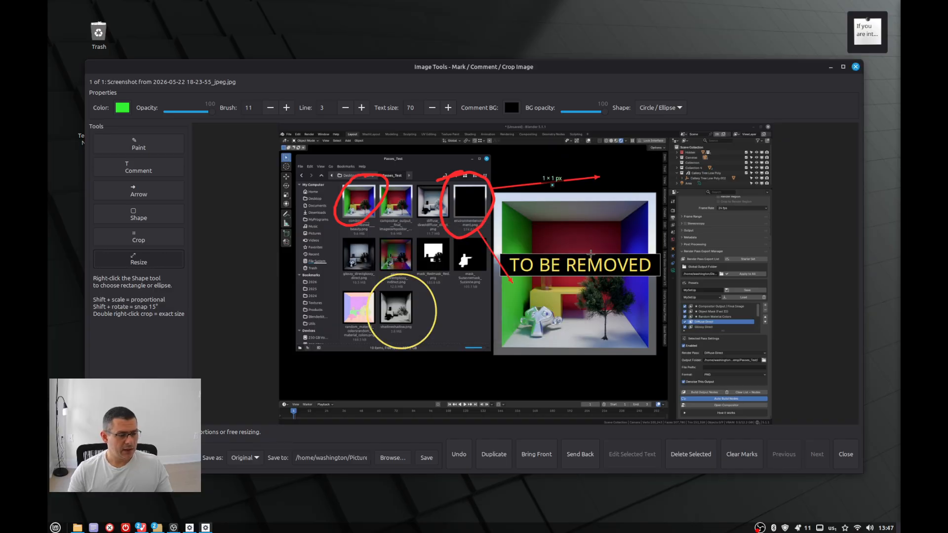
# - Draw a crop box of about 1388 × 781 px around the folder thumbnails and render, and save the cropped image in the Original format
pyautogui.click(141, 236)
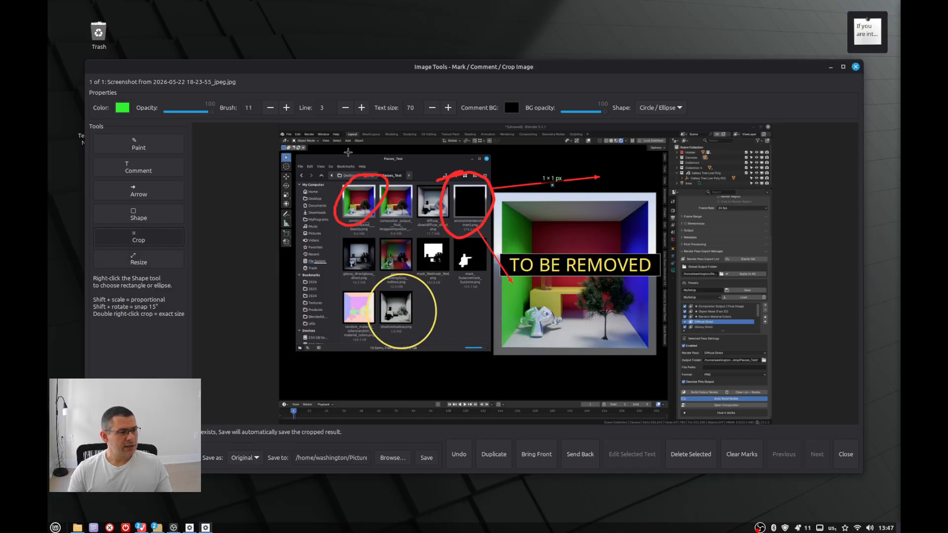
pyautogui.moveTo(315, 160); pyautogui.dragTo(675, 363)
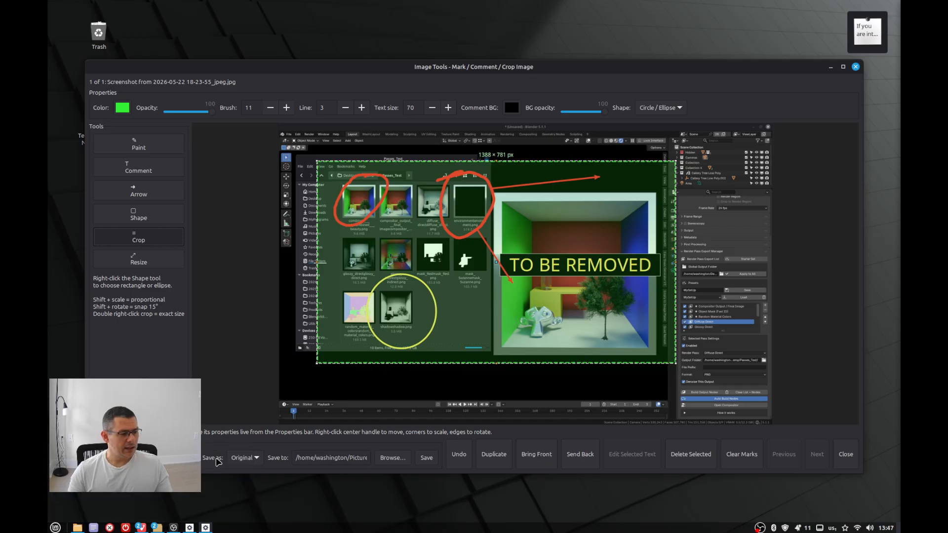
pyautogui.click(255, 458)
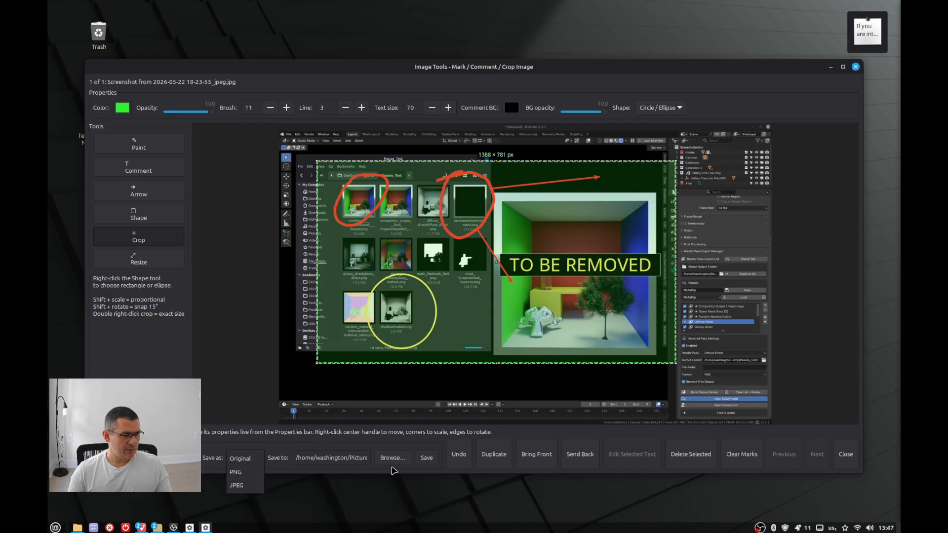
pyautogui.click(404, 489)
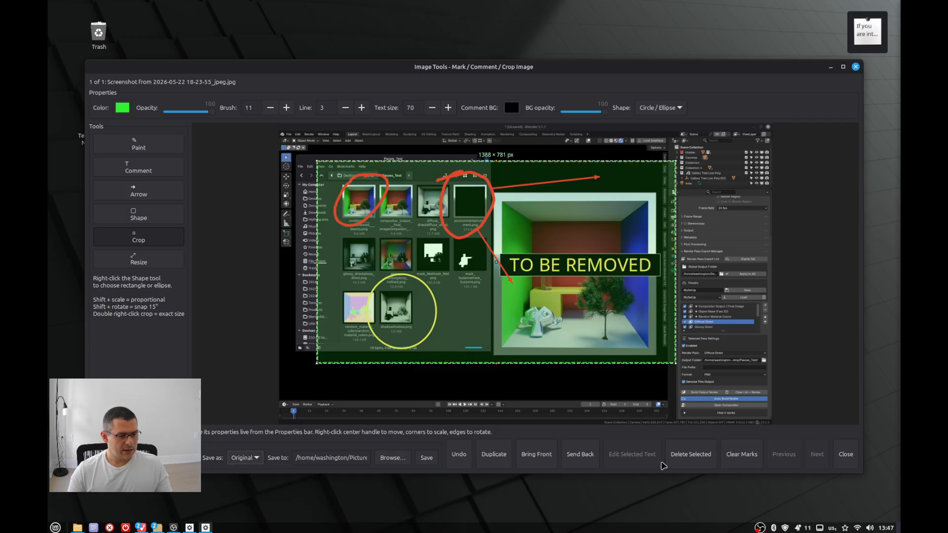
pyautogui.click(427, 458)
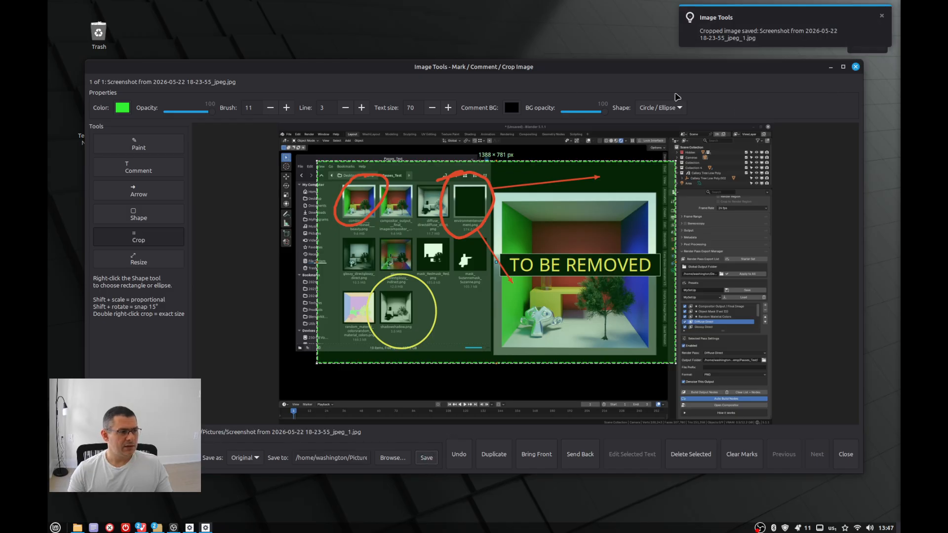
pyautogui.click(856, 67)
pyautogui.click(549, 280)
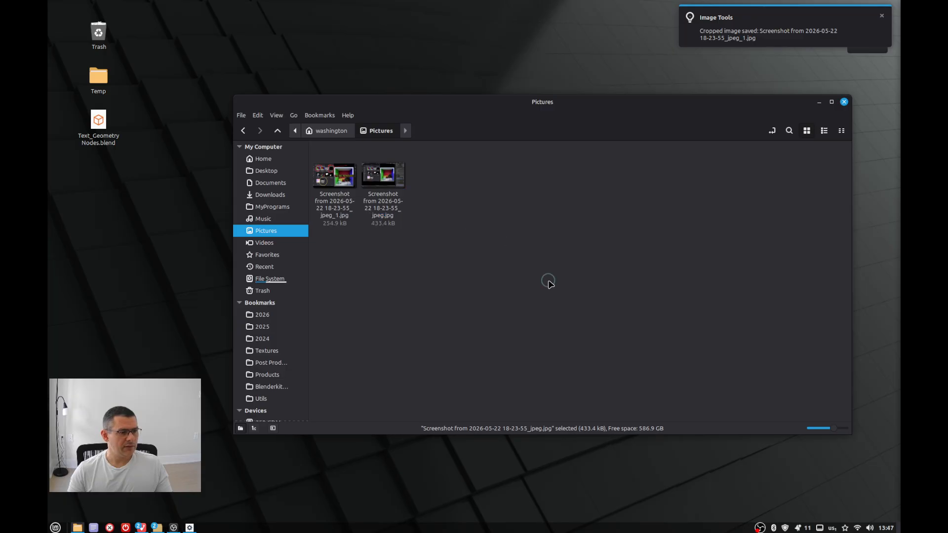
pyautogui.doubleClick(326, 163)
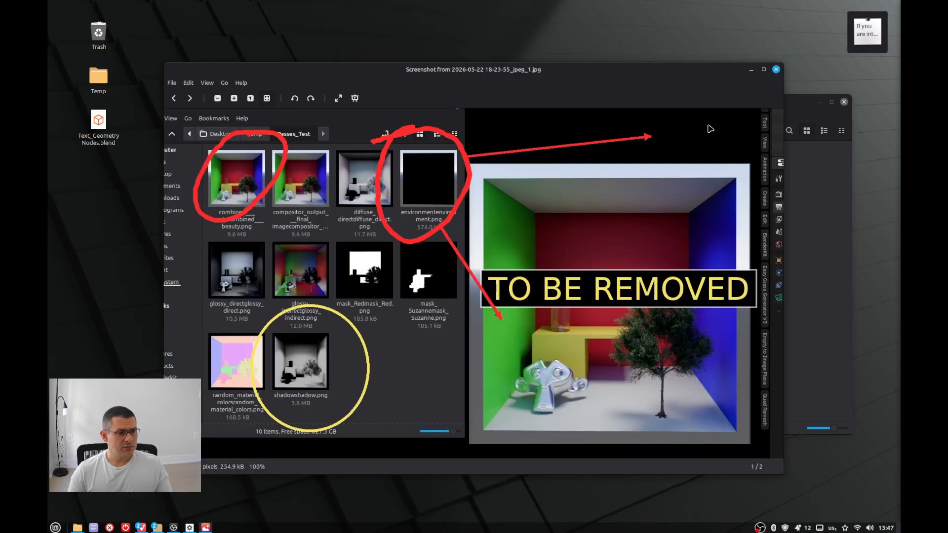
pyautogui.click(776, 69)
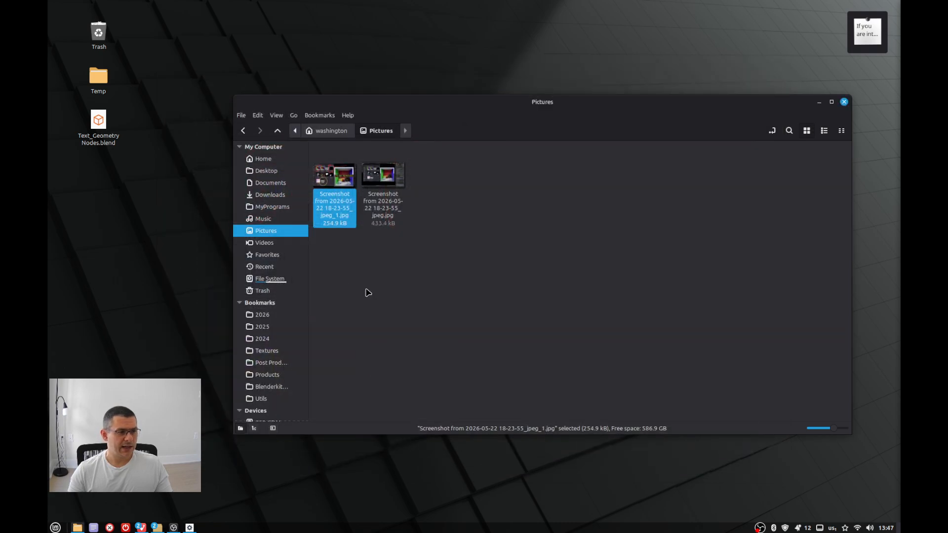